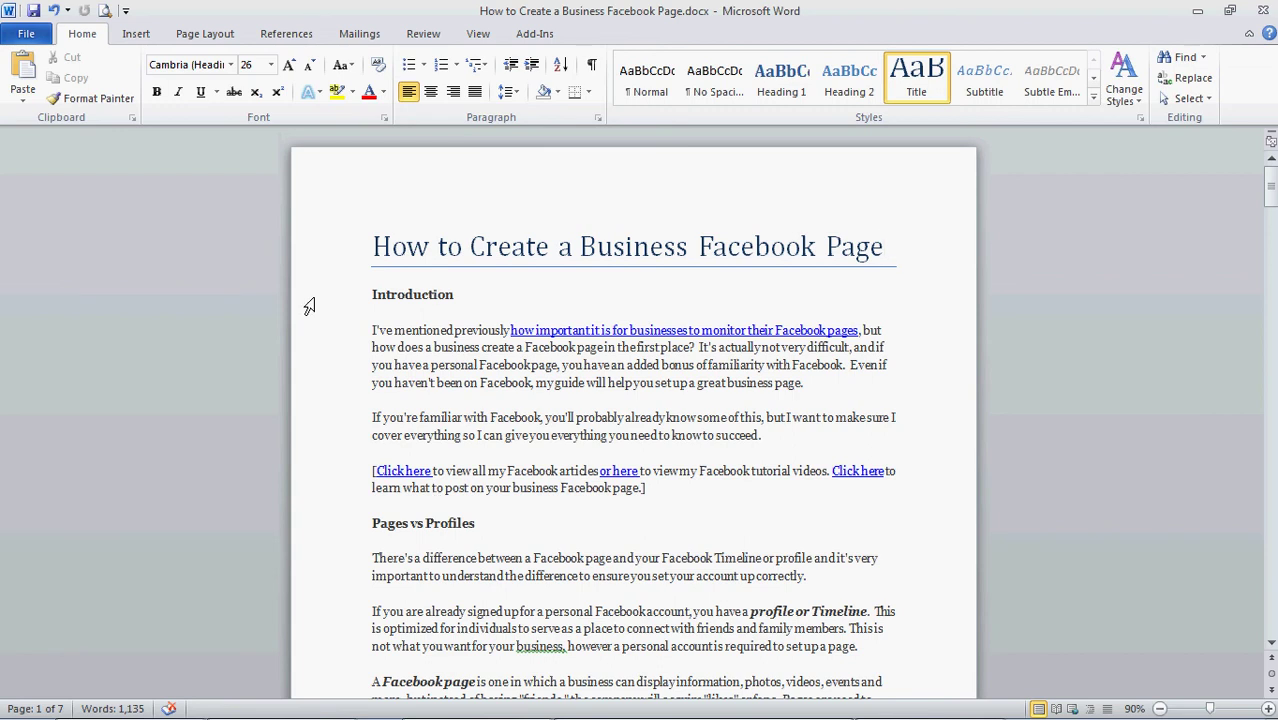
# Step: Copy the Introduction heading and insert a "Table of Contents" heading above it, beneath the document title
pyautogui.doubleClick(454, 294)
pyautogui.hotkey('ctrl', 'c')
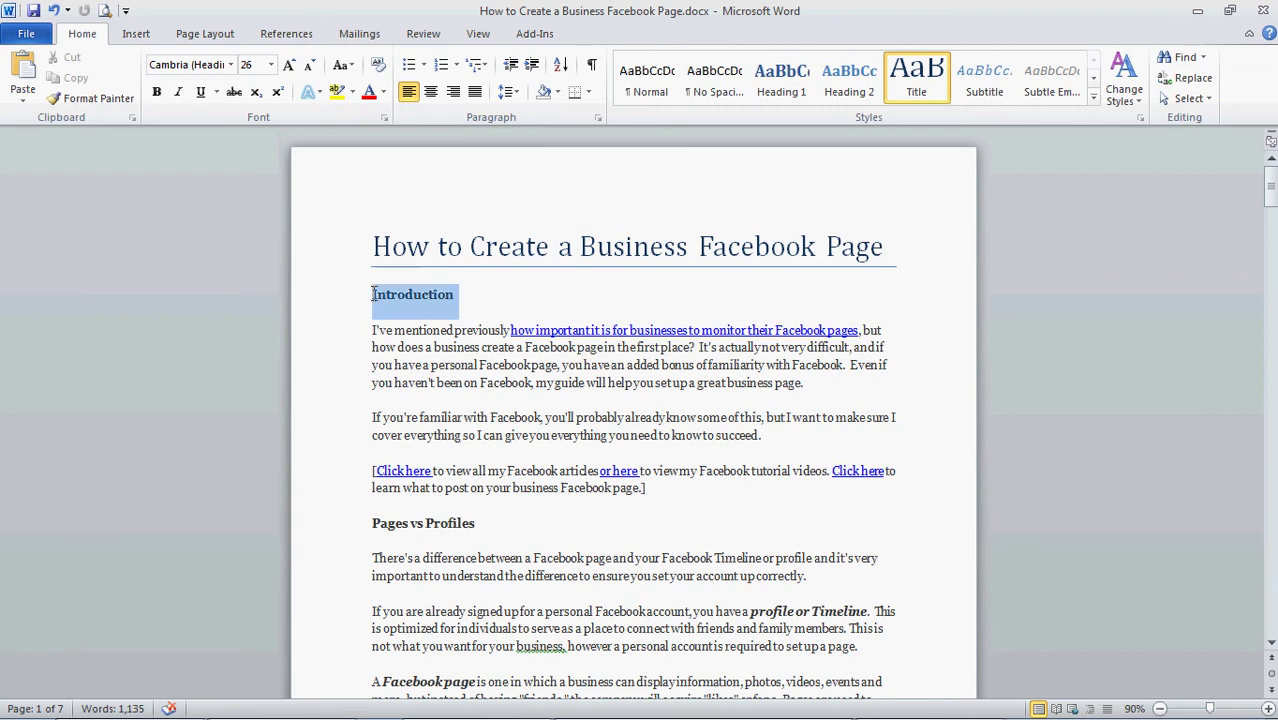
pyautogui.click(496, 285)
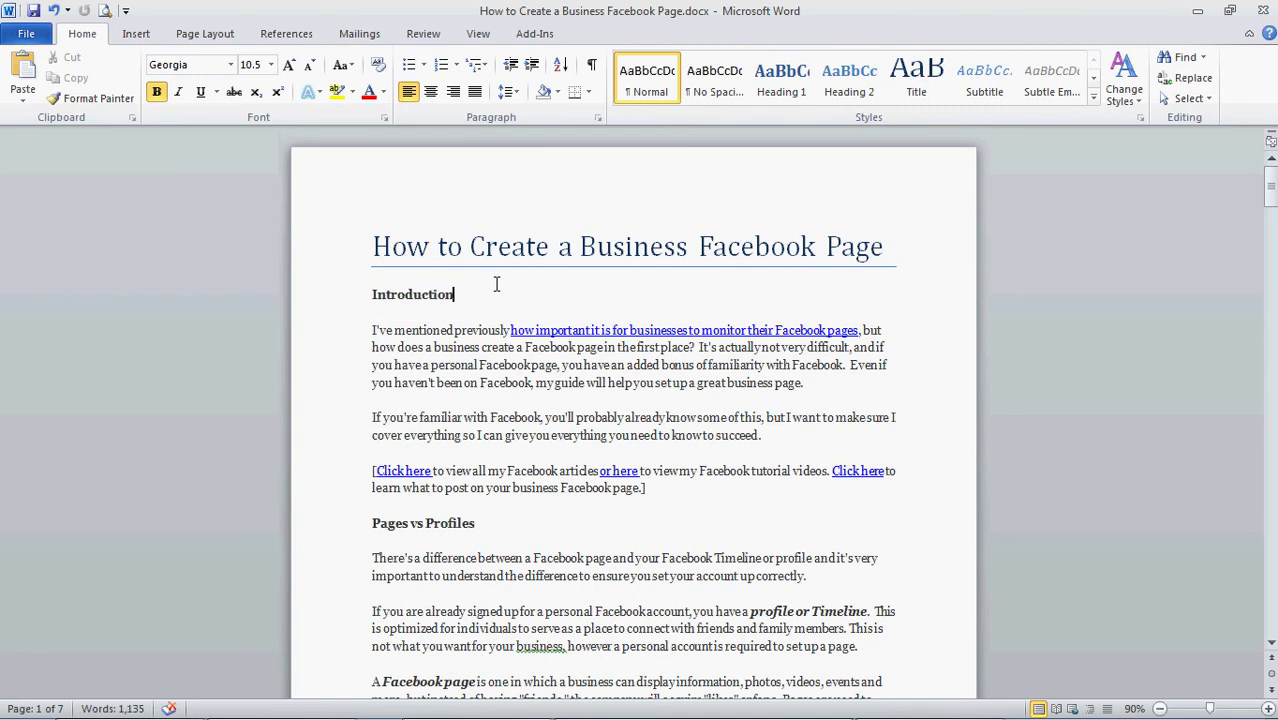
pyautogui.press('Left')
pyautogui.press('Home')
pyautogui.press('Return')
pyautogui.press('Return')
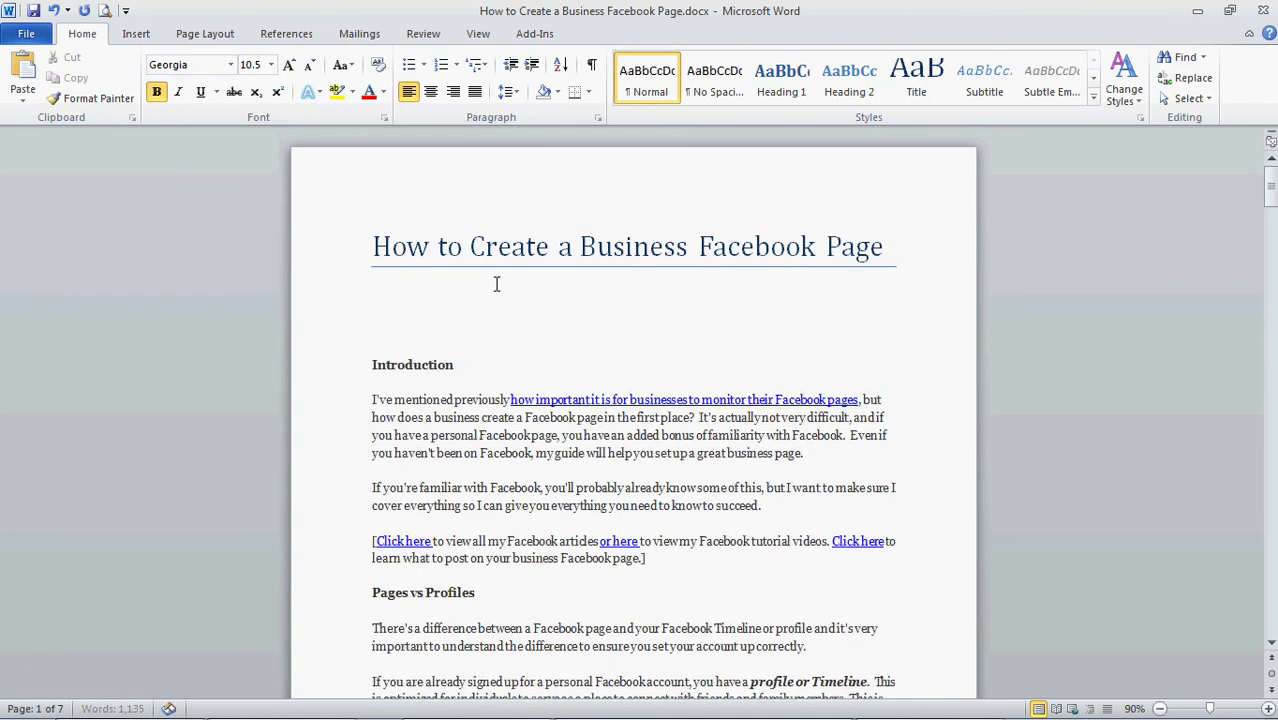
pyautogui.press('Up')
pyautogui.press('Up')
pyautogui.write('Table of Contents')
pyautogui.press('Return')
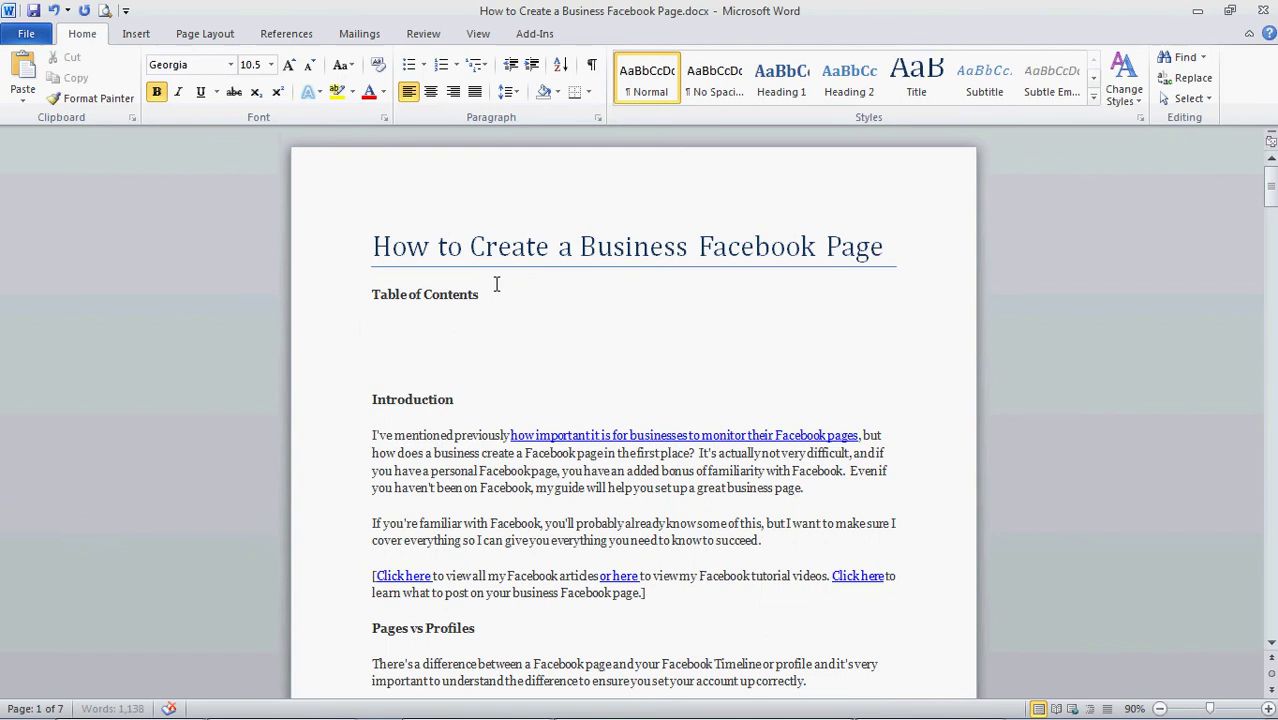
# Step: Start a numbered list under Table of Contents with copies of the Introduction and Pages vs Profiles headings as items 1 and 2
pyautogui.click(443, 66)
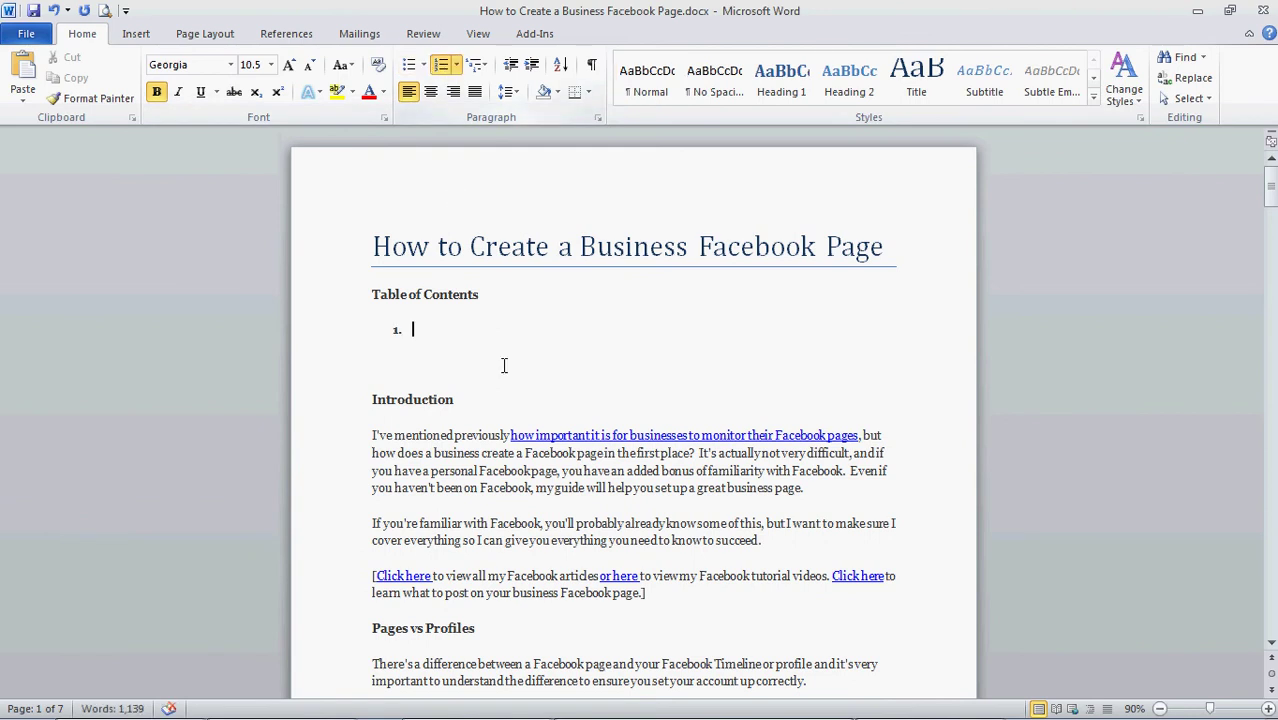
pyautogui.hotkey('ctrl', 'v')
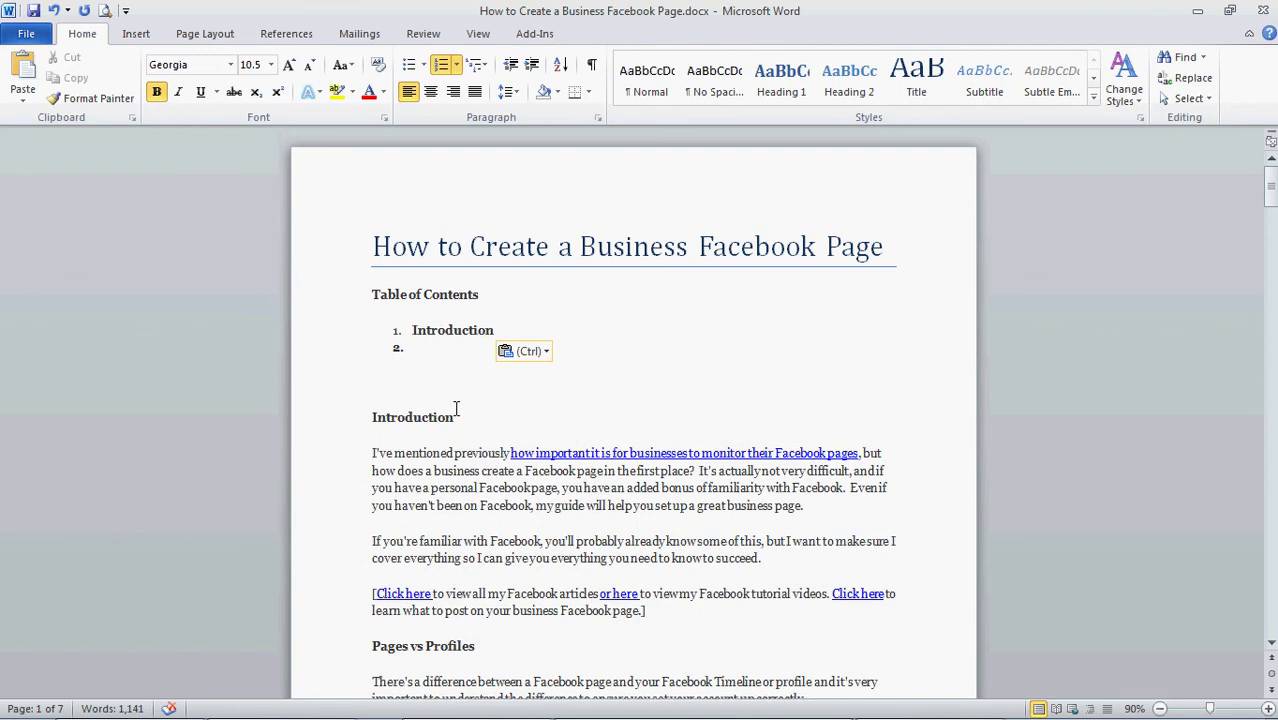
pyautogui.scroll(-1, 465, 342)
pyautogui.moveTo(484, 567); pyautogui.dragTo(380, 565)
pyautogui.hotkey('ctrl', 'c')
pyautogui.click(491, 270)
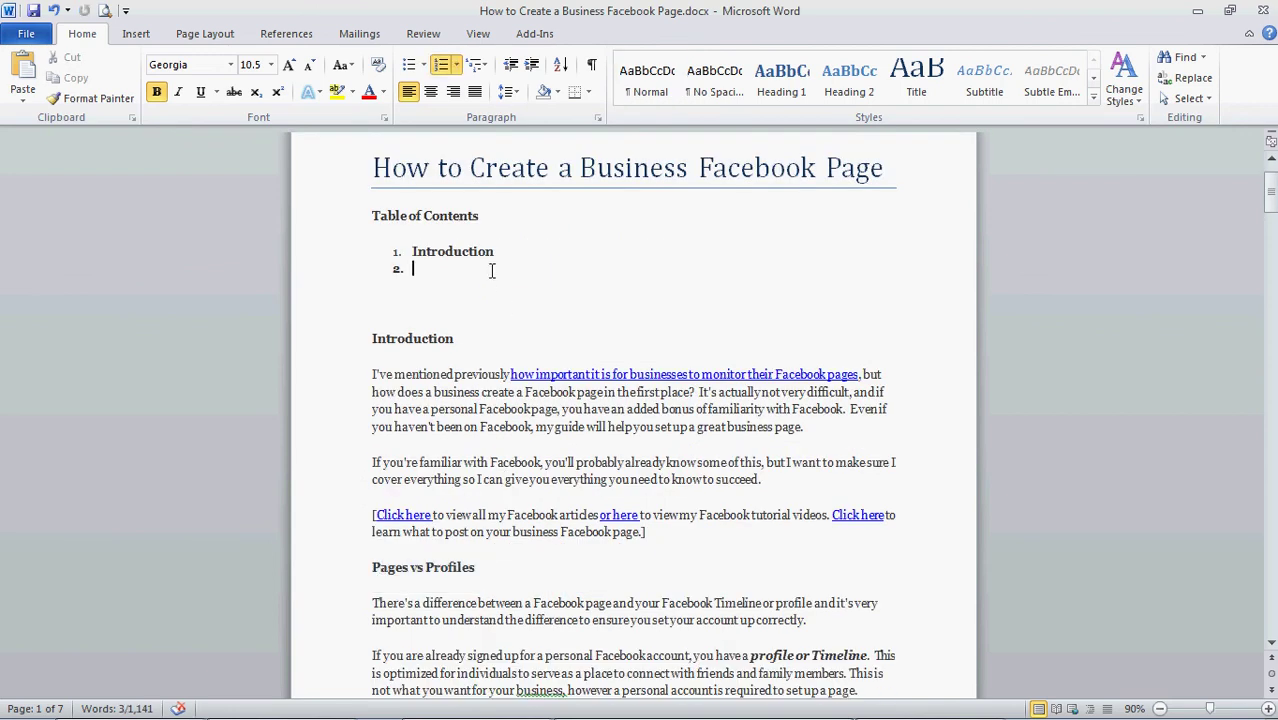
pyautogui.hotkey('ctrl', 'v')
# Step: Copy the Getting Started heading into the table of contents as item 3
pyautogui.scroll(-3, 491, 300)
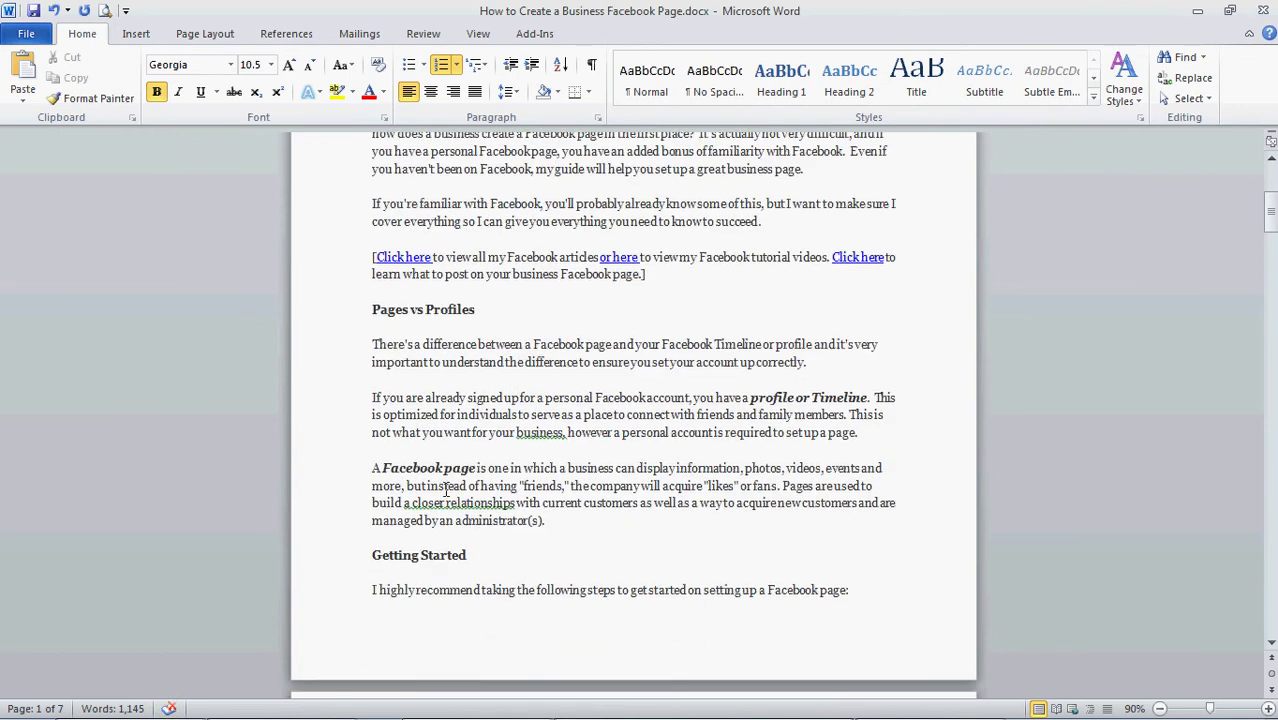
pyautogui.moveTo(470, 556); pyautogui.dragTo(372, 556)
pyautogui.hotkey('ctrl', 'c')
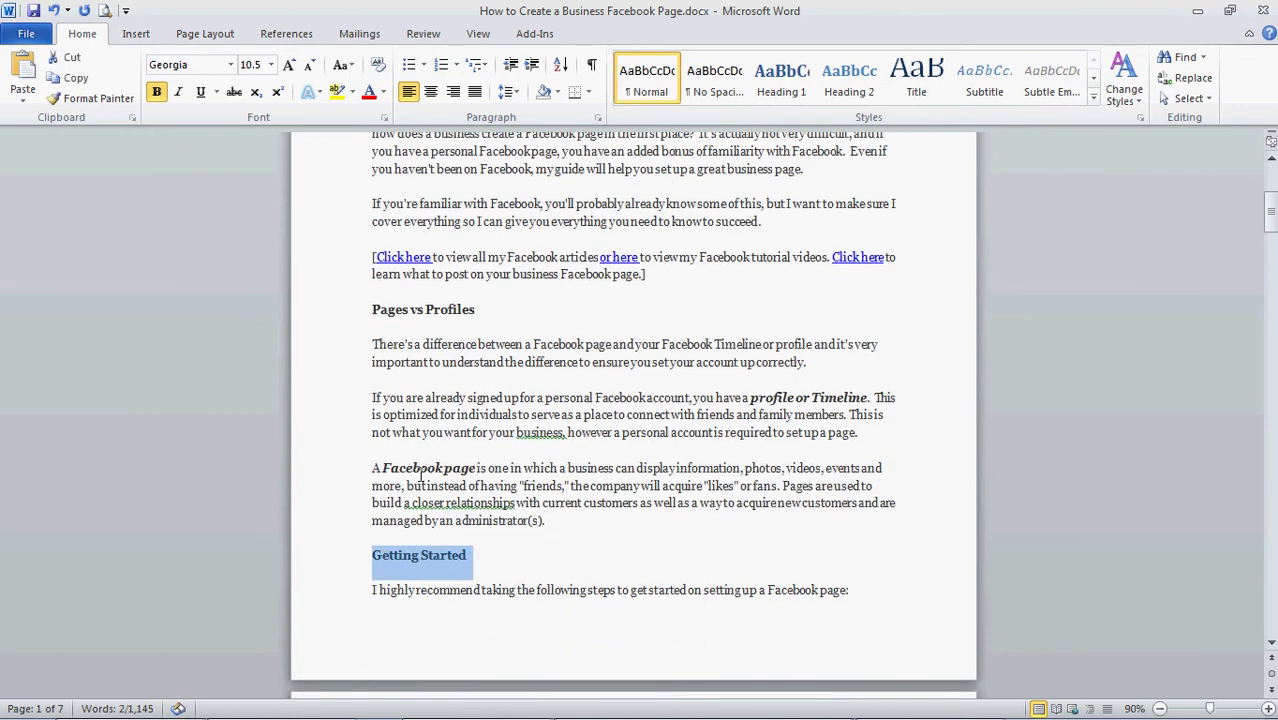
pyautogui.scroll(3, 487, 438)
pyautogui.click(500, 248)
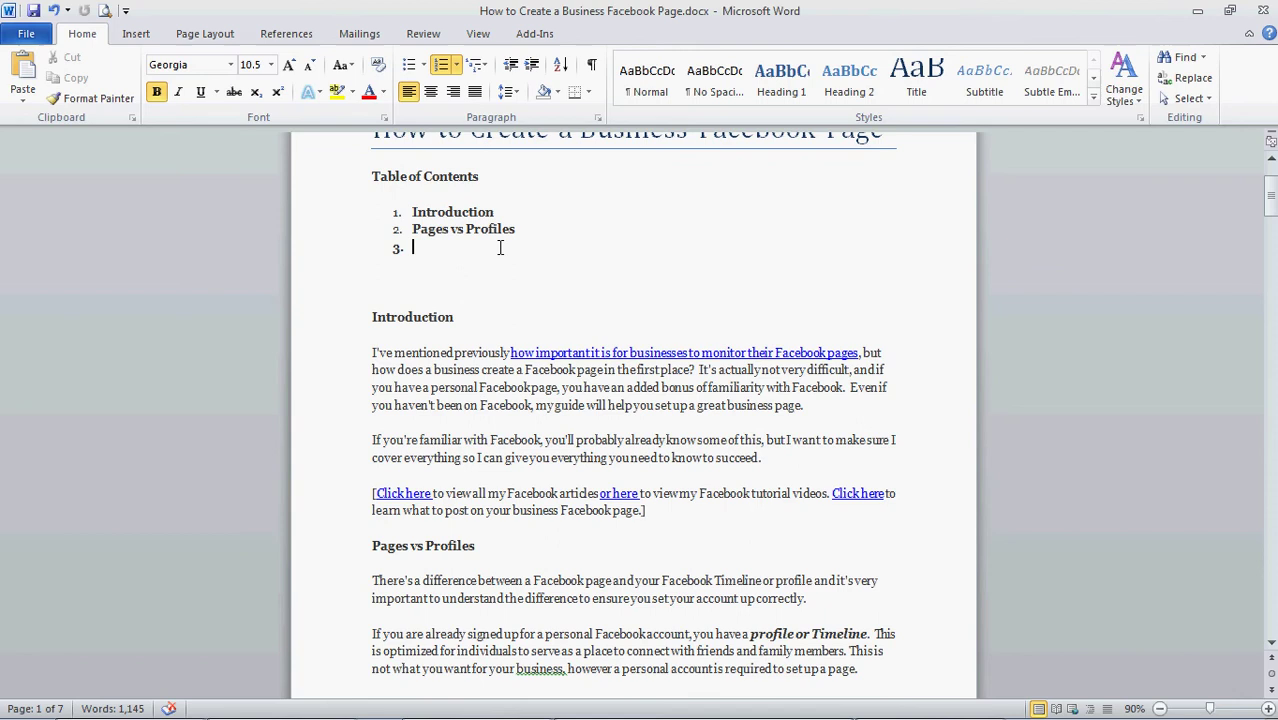
pyautogui.hotkey('ctrl', 'v')
# Step: Copy the heading "Creating a Facebook Page - Basic Setup Instructions" into the table of contents as item 4
pyautogui.scroll(-4, 451, 446)
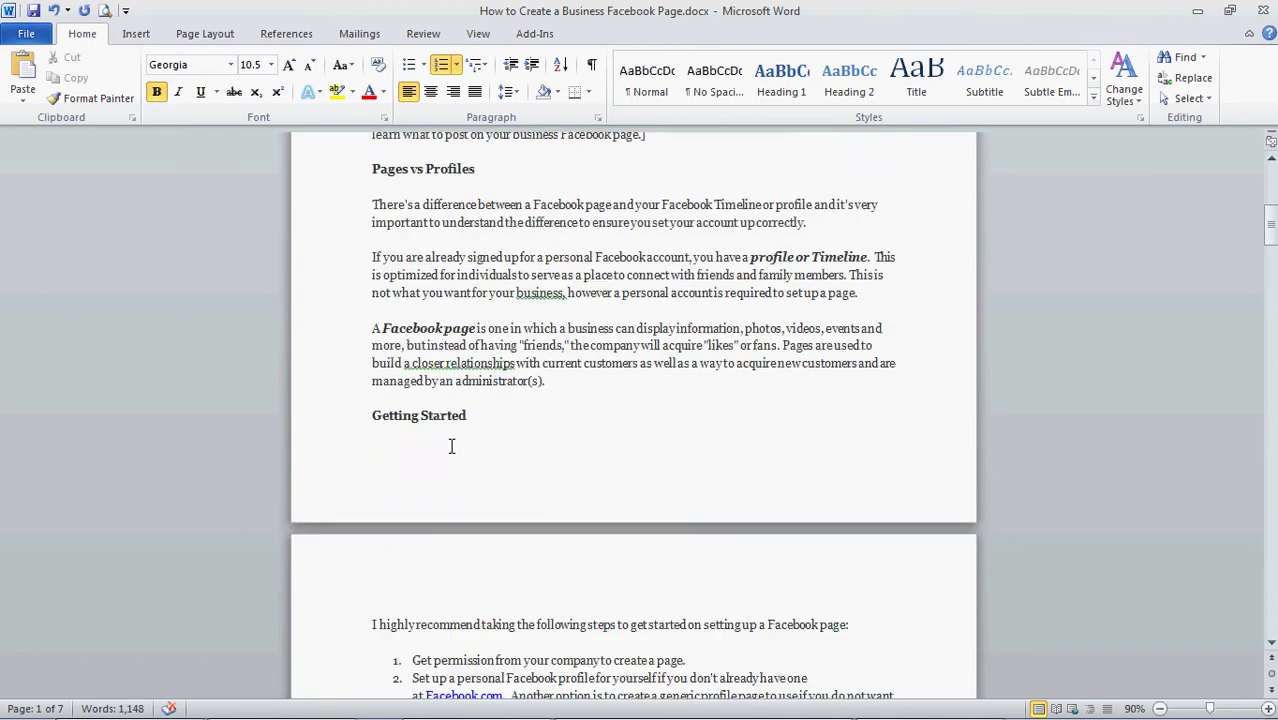
pyautogui.scroll(-3, 451, 446)
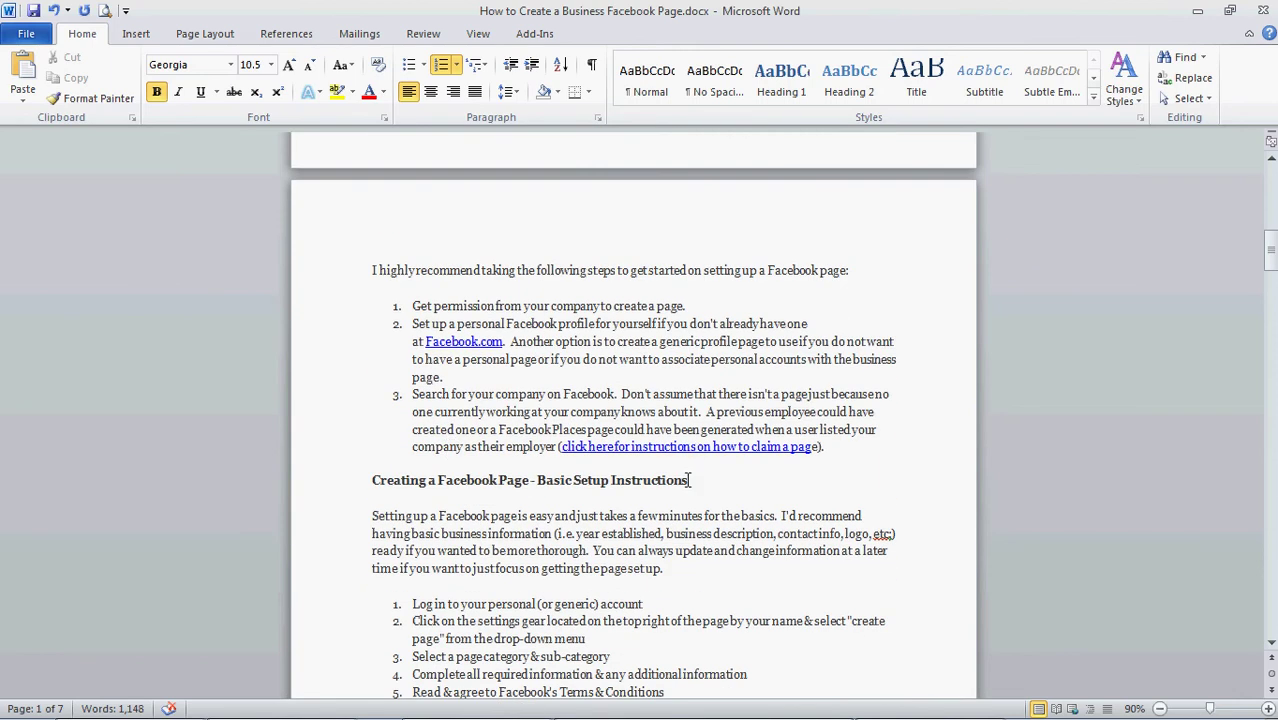
pyautogui.moveTo(688, 480); pyautogui.dragTo(372, 481)
pyautogui.hotkey('ctrl', 'c')
pyautogui.scroll(15, 541, 437)
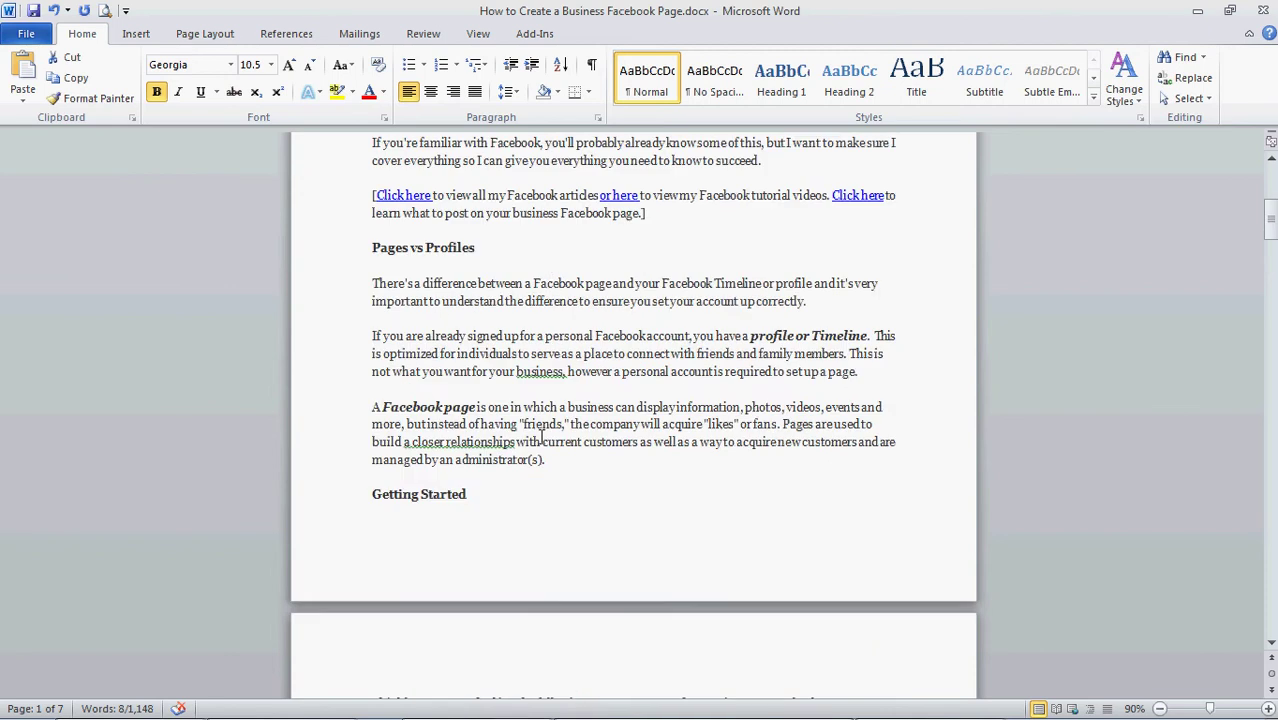
pyautogui.click(492, 383)
pyautogui.hotkey('ctrl', 'v')
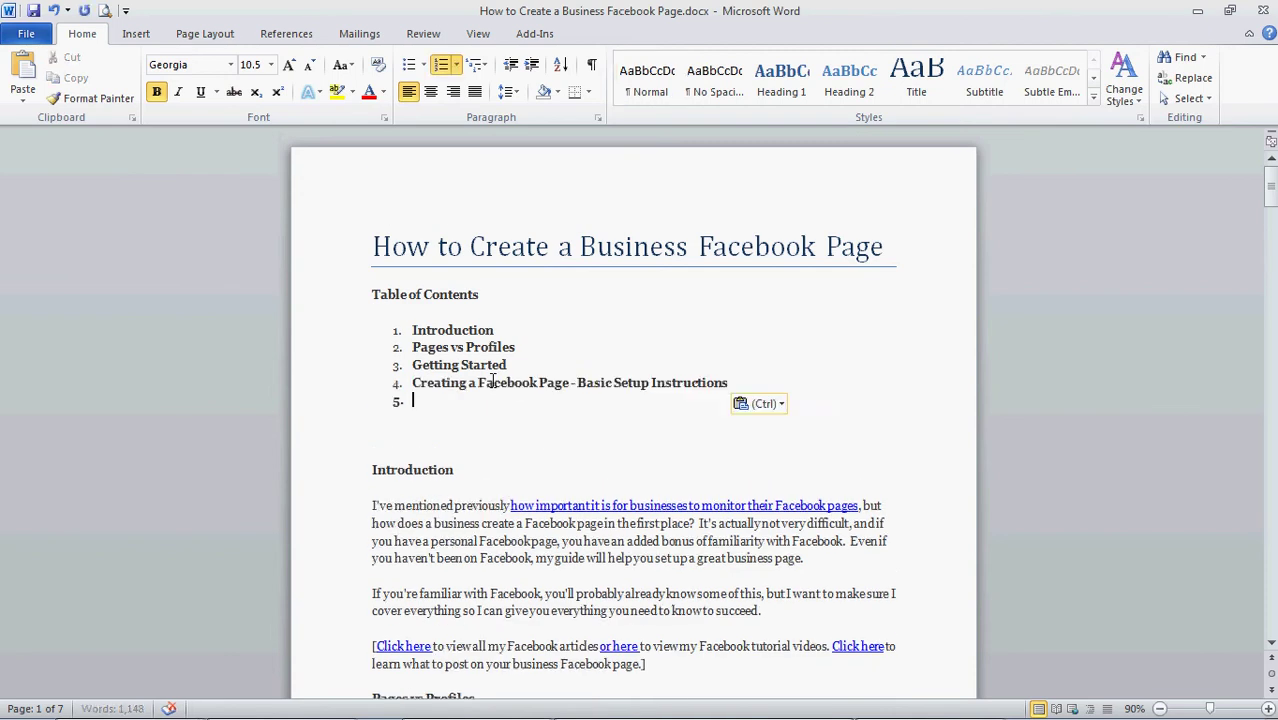
# Step: Copy the heading "Making Your Page Look Great with Profile & Cover Images" from page 5 into the table of contents as item 5
pyautogui.scroll(-15, 547, 448)
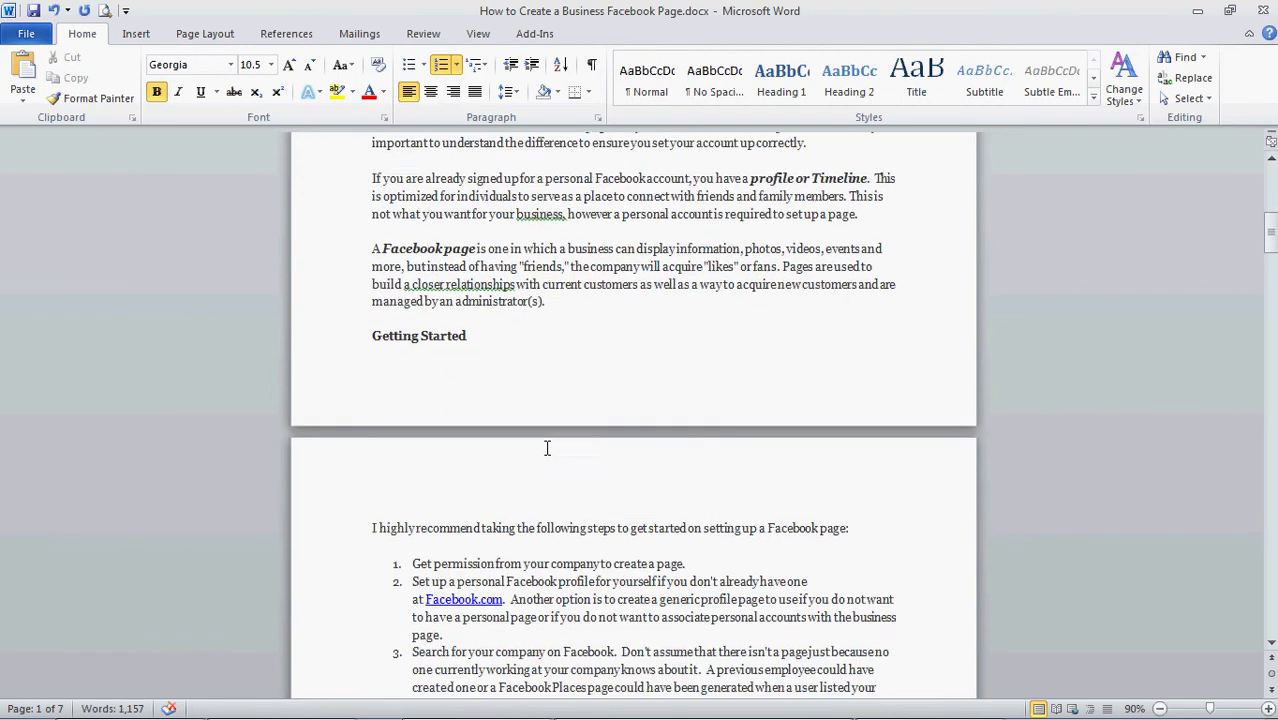
pyautogui.scroll(-20, 547, 448)
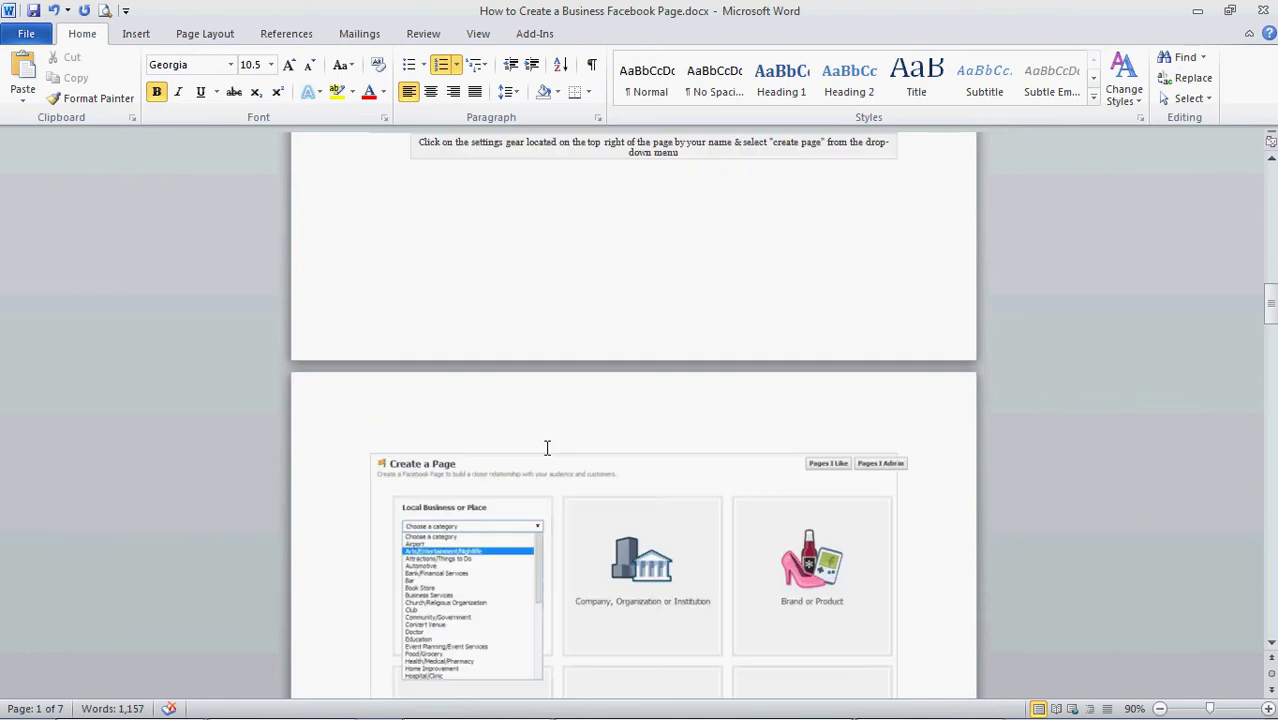
pyautogui.scroll(-20, 547, 450)
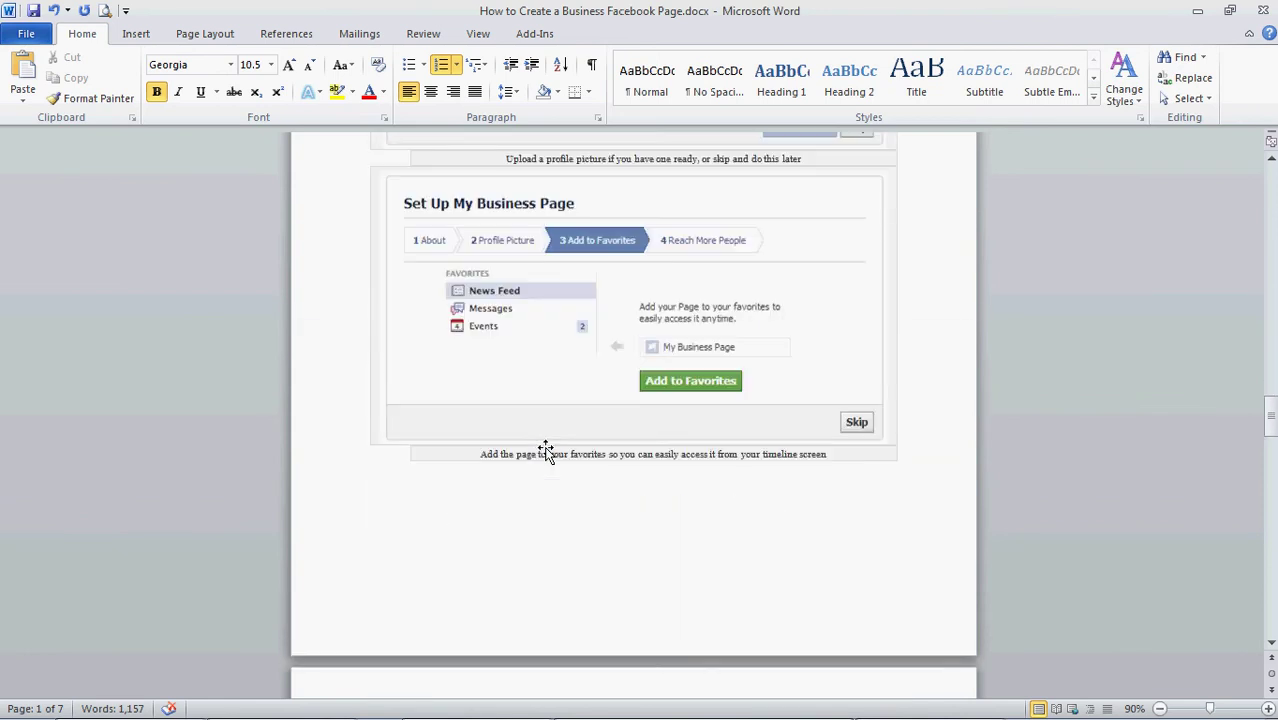
pyautogui.scroll(-4, 547, 448)
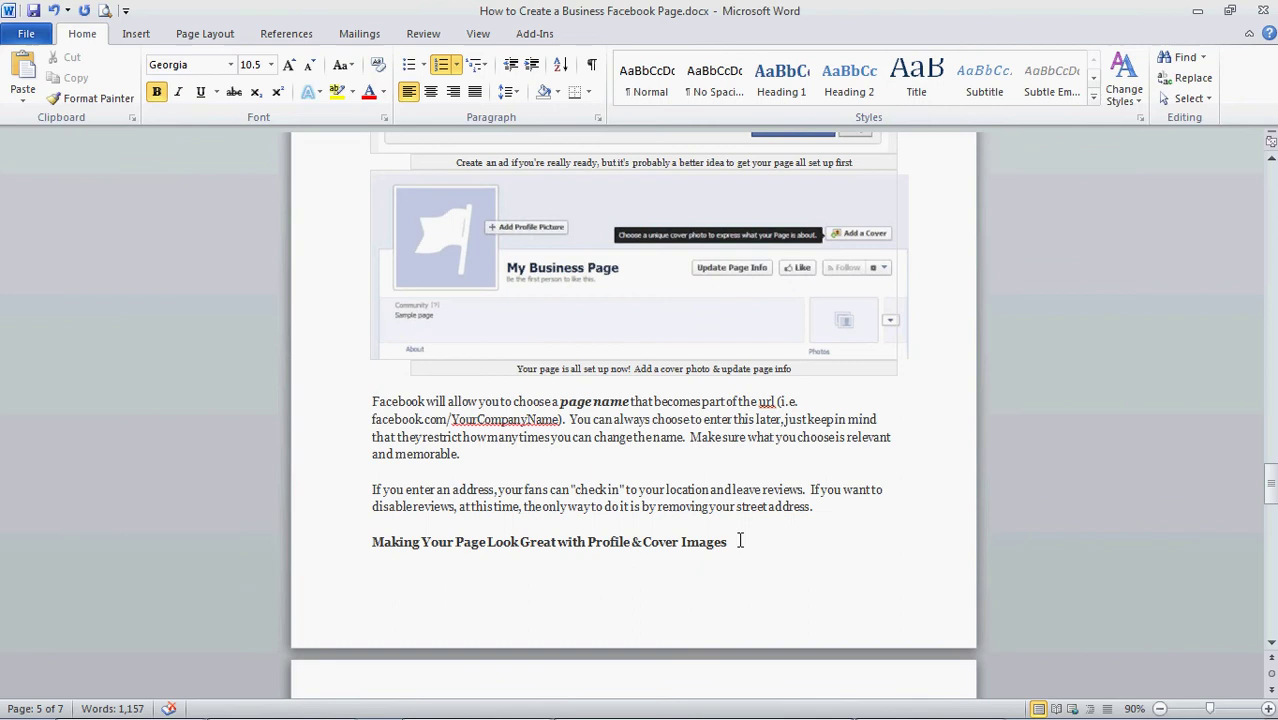
pyautogui.moveTo(730, 541); pyautogui.dragTo(405, 551)
pyautogui.hotkey('ctrl', 'c')
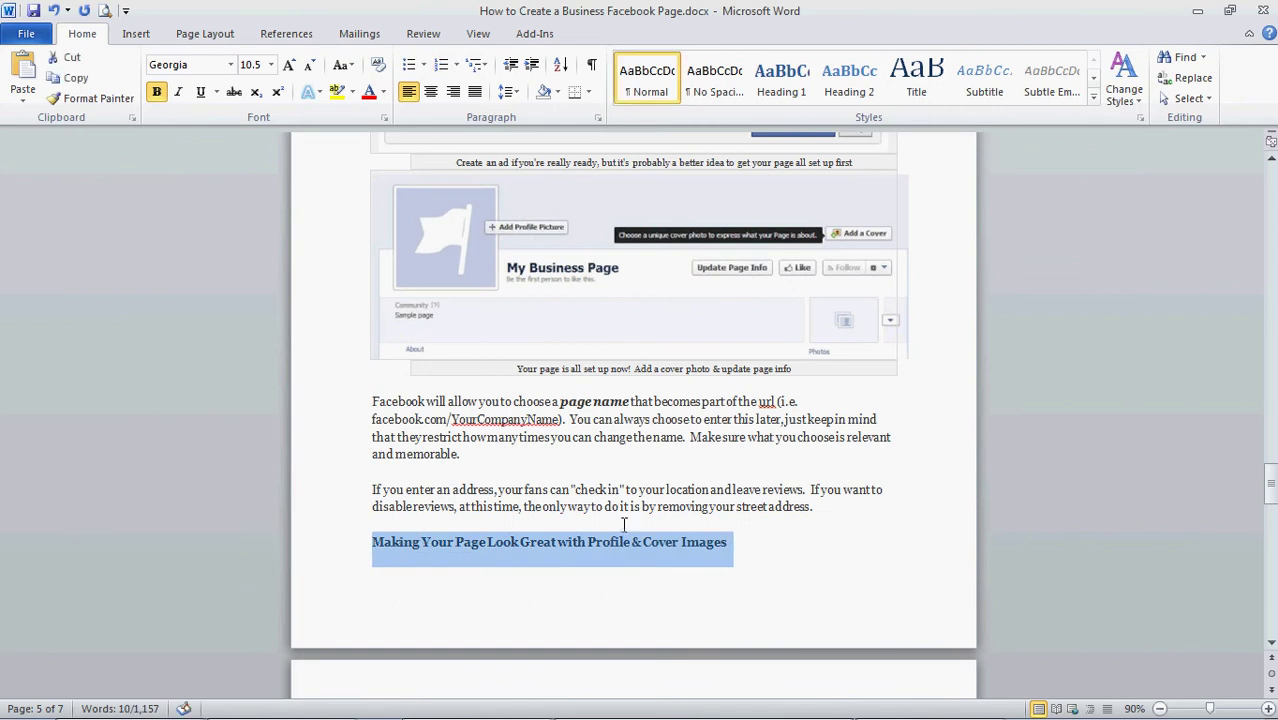
pyautogui.moveTo(1270, 493); pyautogui.dragTo(1265, 185)
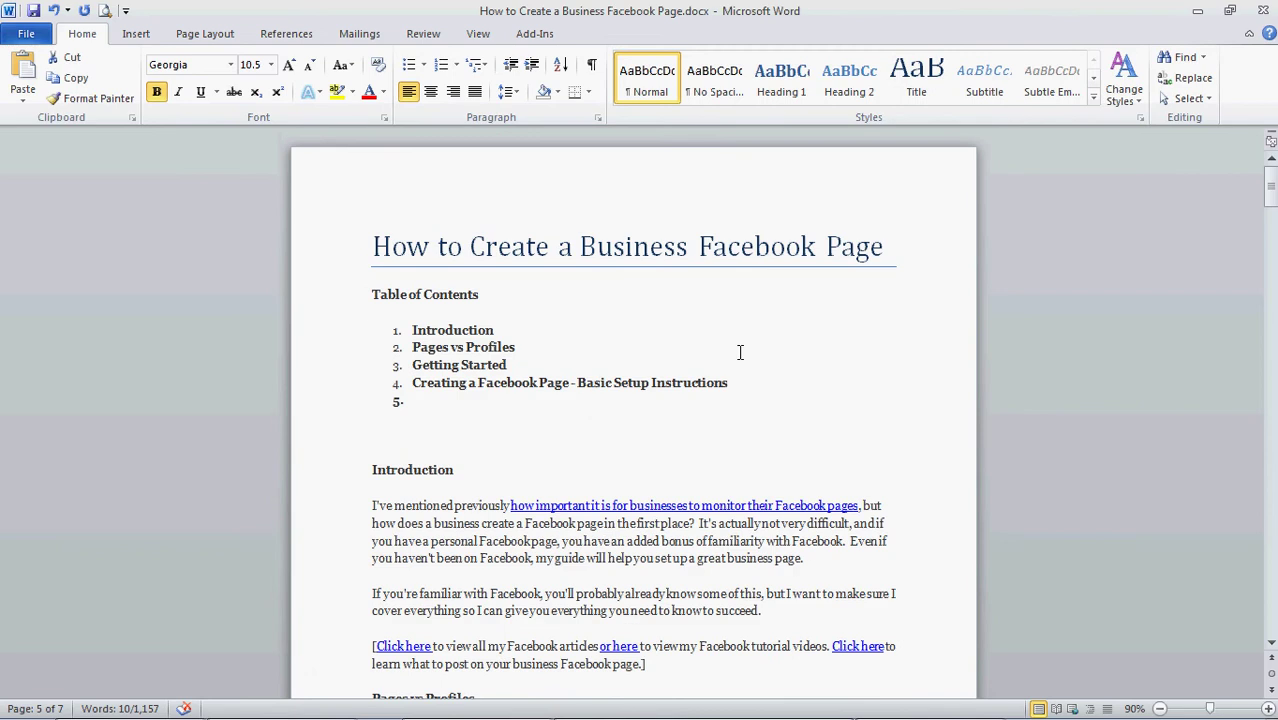
pyautogui.click(584, 405)
pyautogui.hotkey('ctrl', 'v')
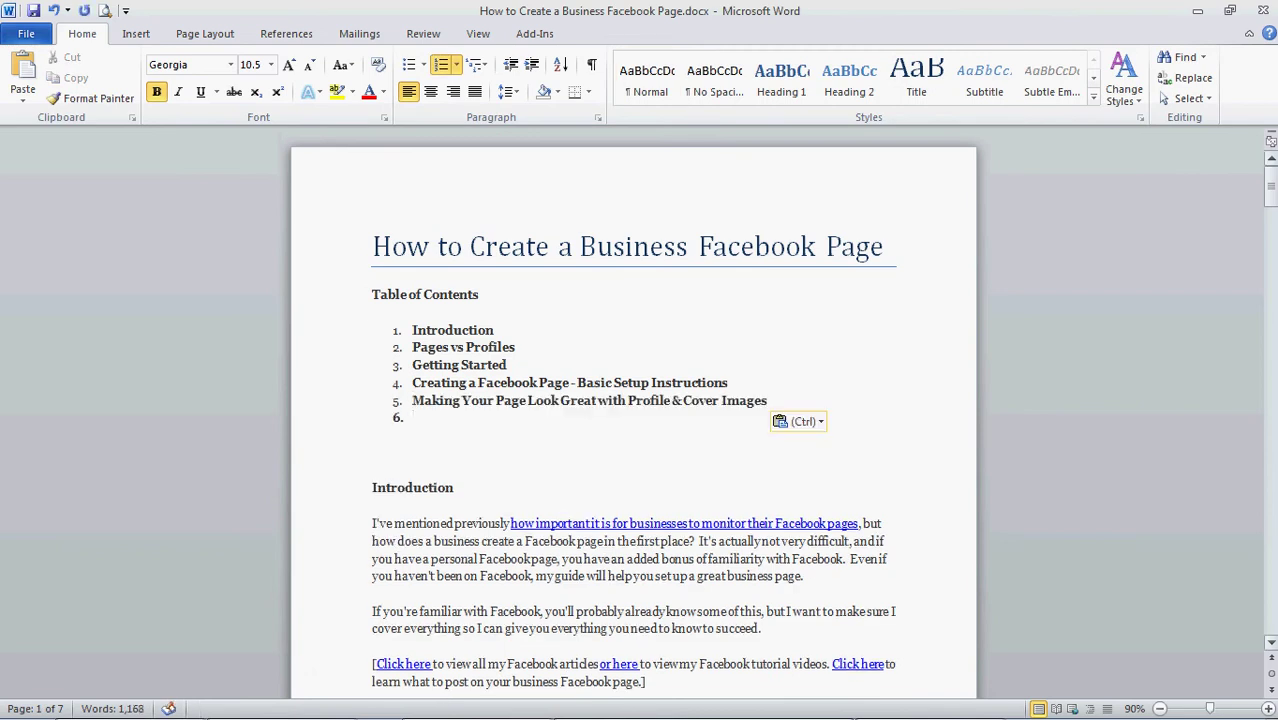
# Step: Copy the "Image Dimensions:" heading into the table of contents as item 6 and remove the empty numbered item after it
pyautogui.moveTo(1270, 185); pyautogui.dragTo(1270, 528)
pyautogui.moveTo(485, 413); pyautogui.dragTo(405, 388)
pyautogui.hotkey('ctrl', 'c')
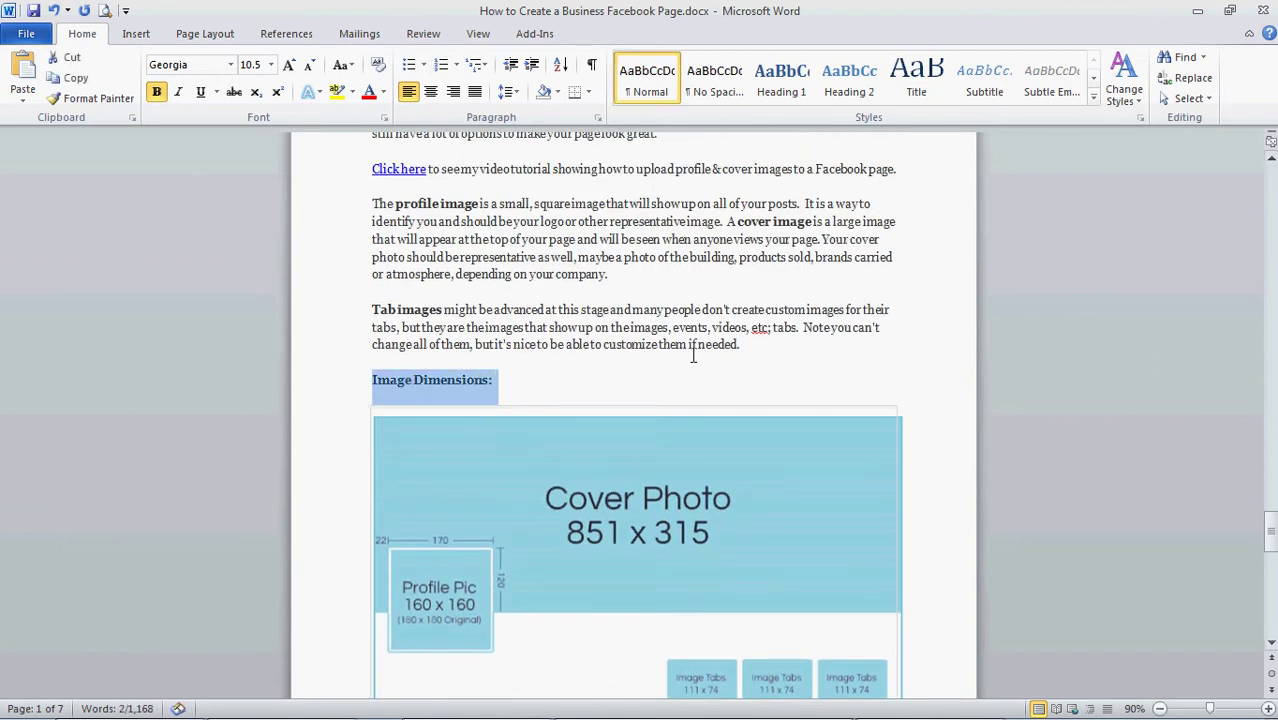
pyautogui.moveTo(1270, 533); pyautogui.dragTo(1272, 170)
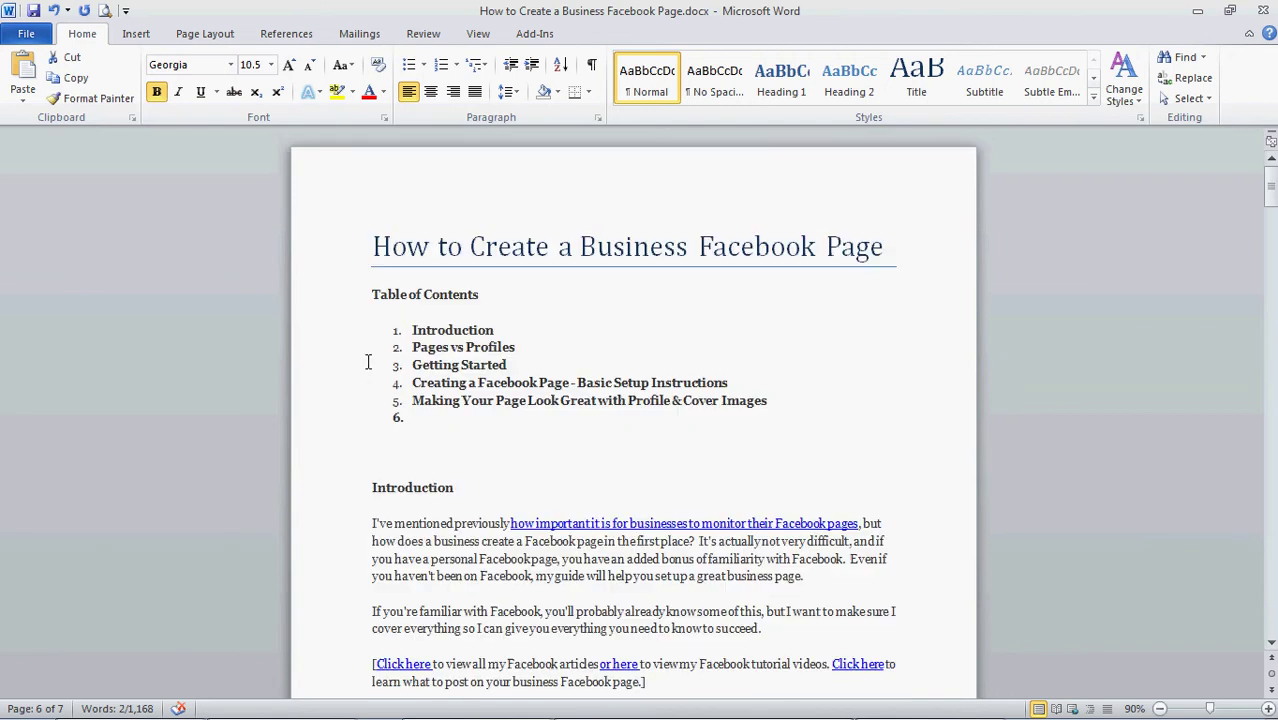
pyautogui.click(475, 418)
pyautogui.hotkey('ctrl', 'v')
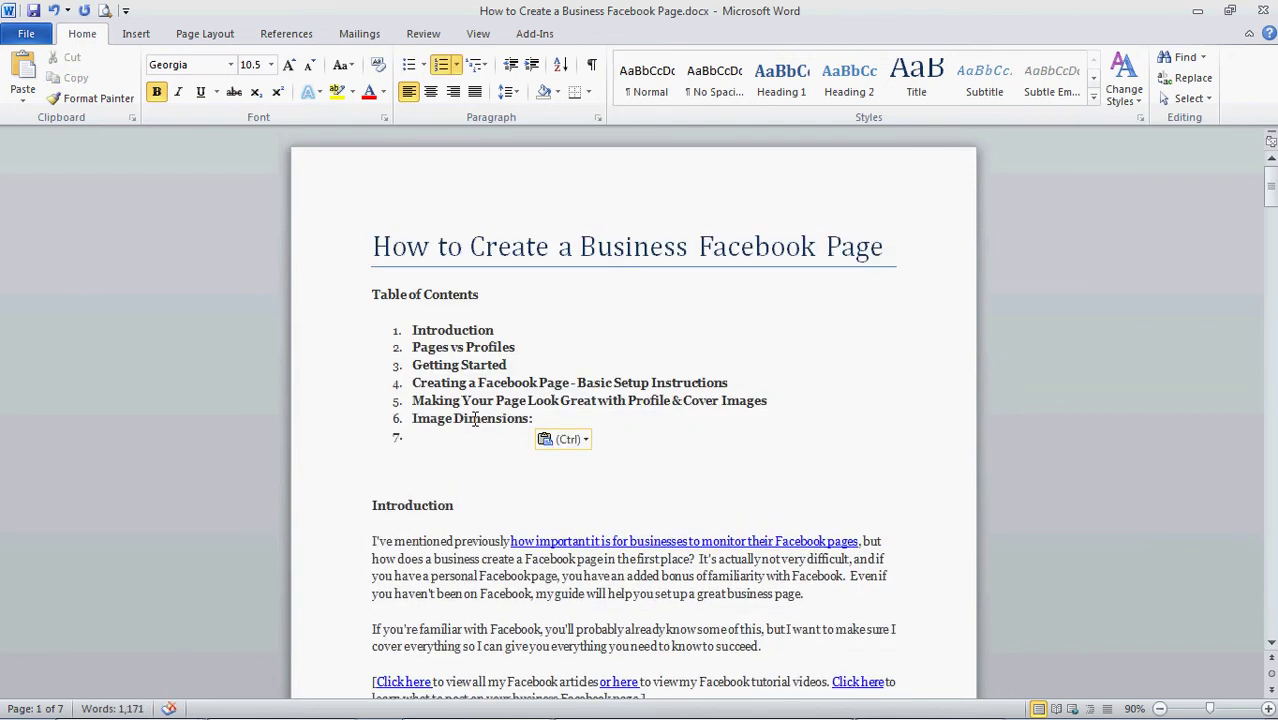
pyautogui.press('BackSpace')
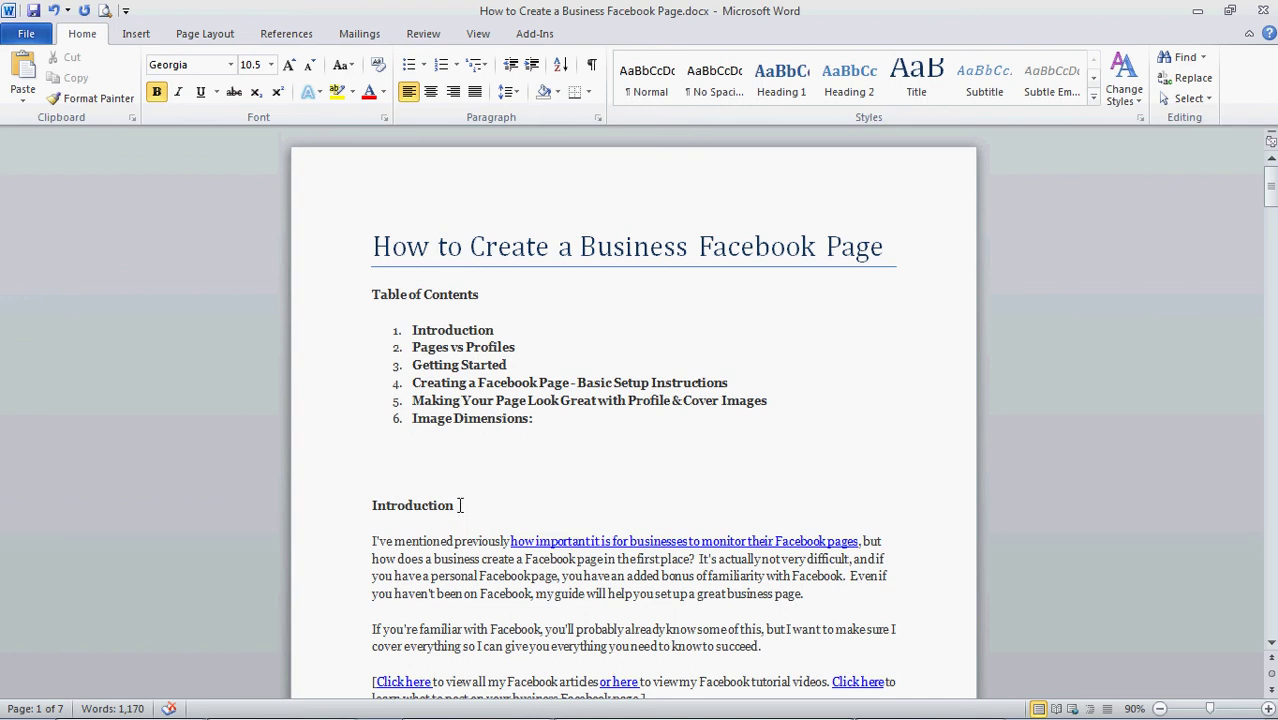
# Step: Add a bookmark named Introduction to the Introduction section heading below the table of contents
pyautogui.moveTo(459, 507); pyautogui.dragTo(373, 520)
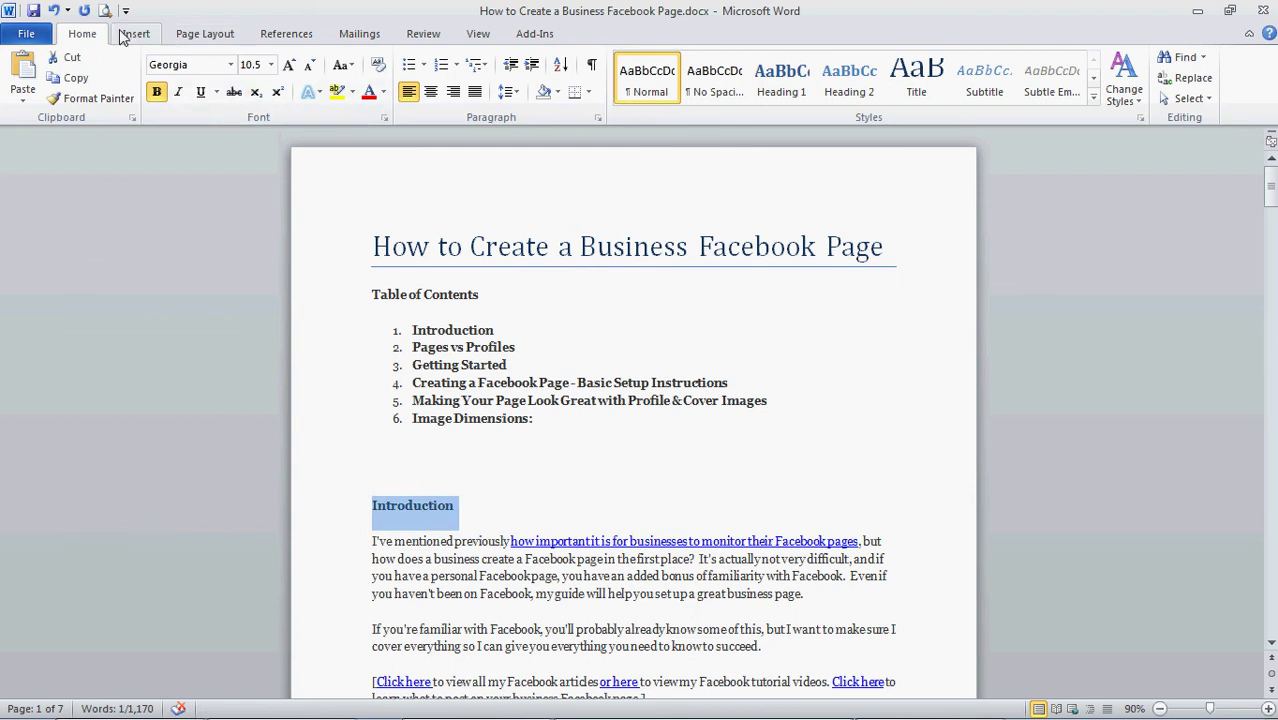
pyautogui.click(124, 35)
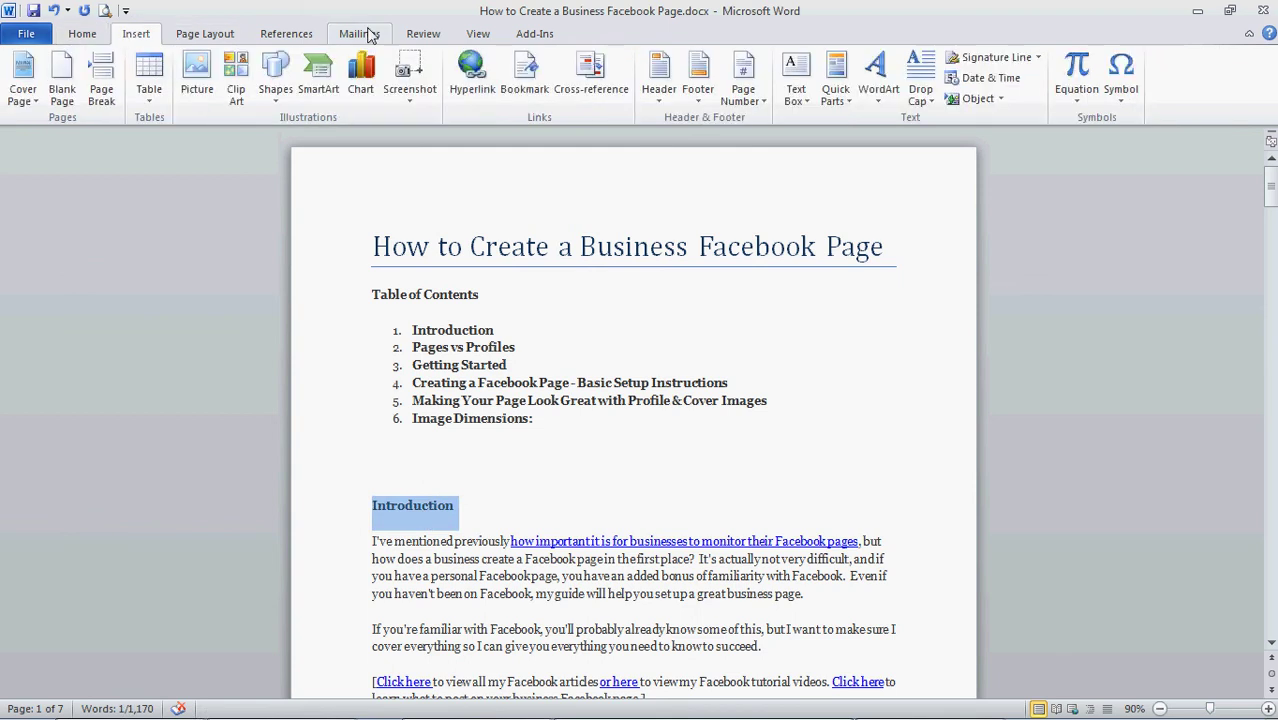
pyautogui.click(526, 80)
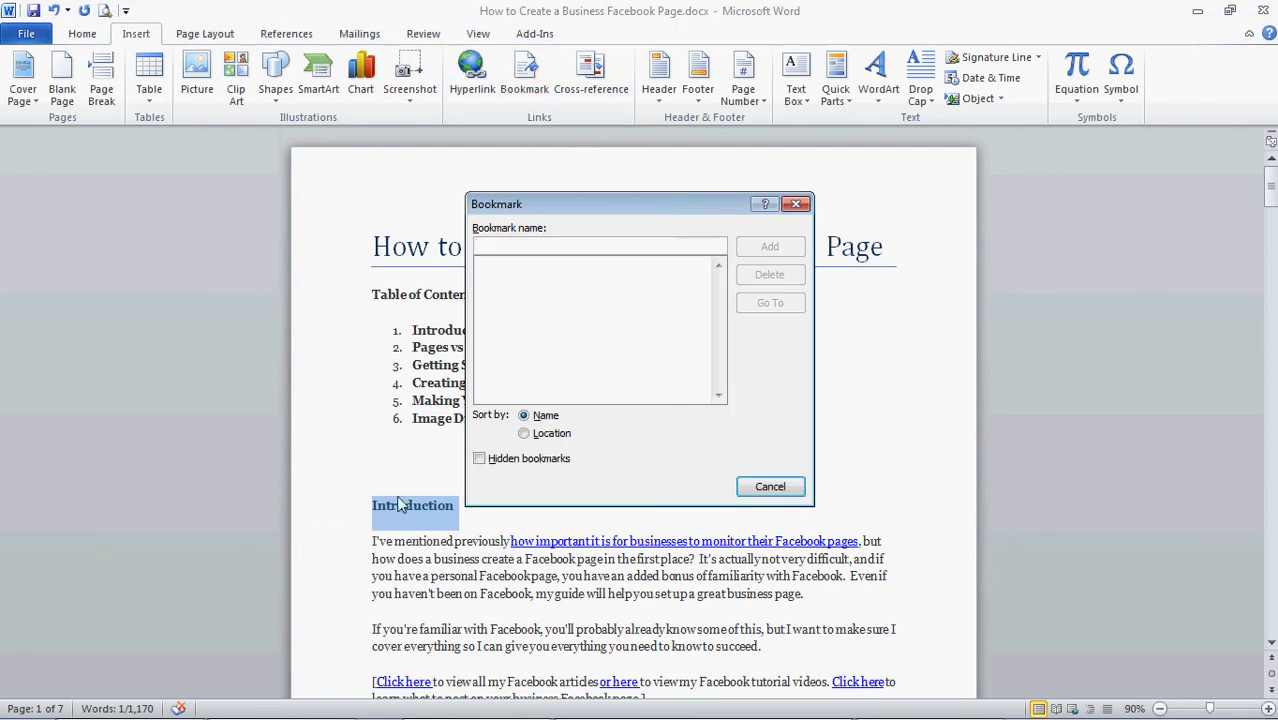
pyautogui.moveTo(643, 201); pyautogui.dragTo(765, 208)
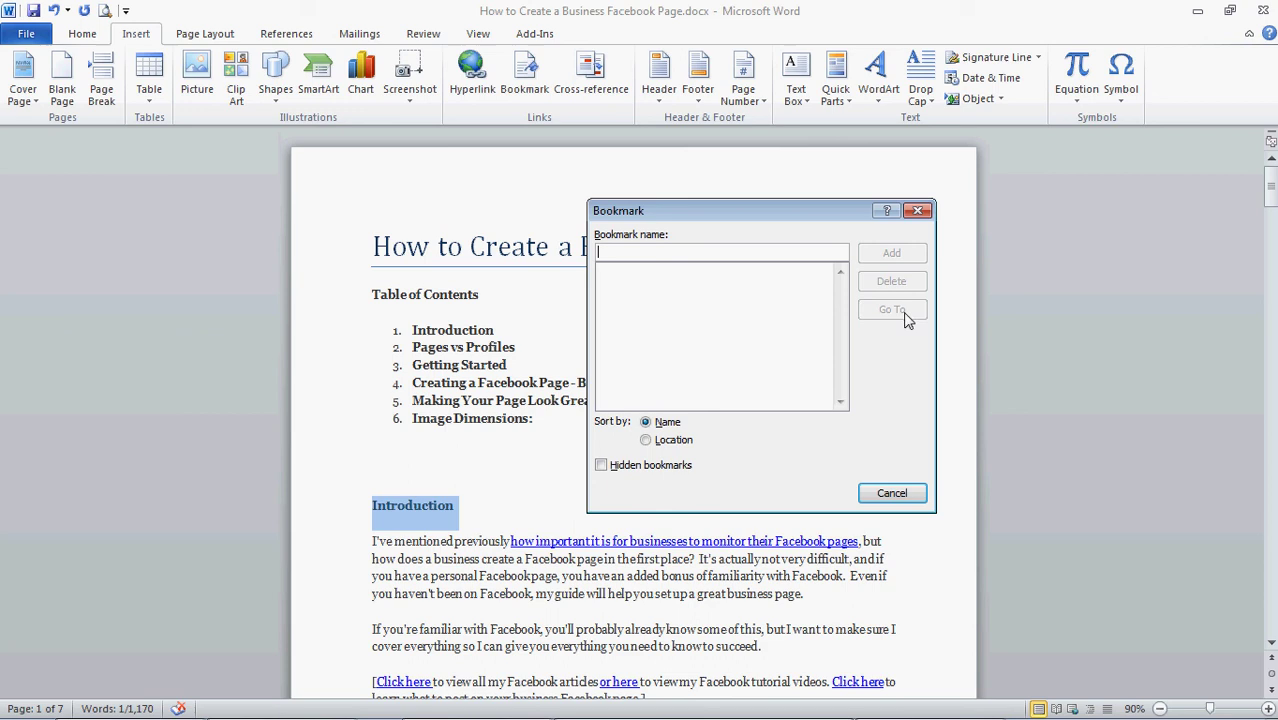
pyautogui.write('Introduction')
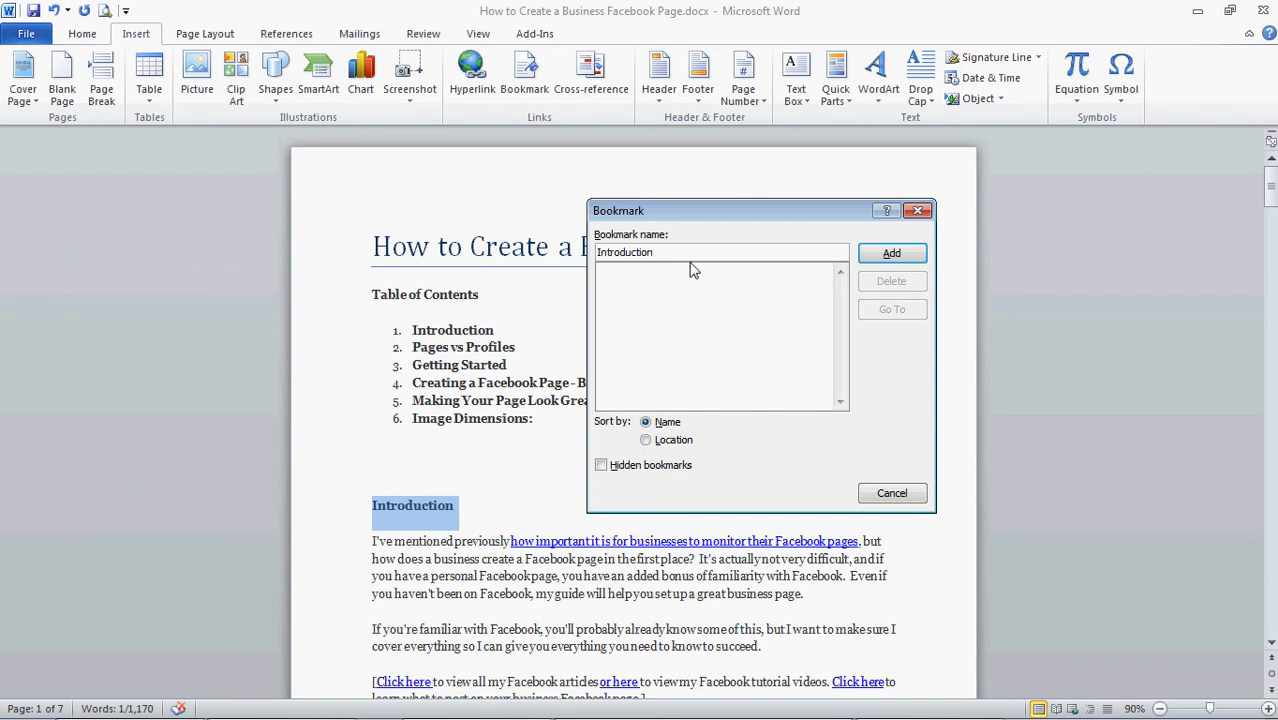
pyautogui.click(911, 256)
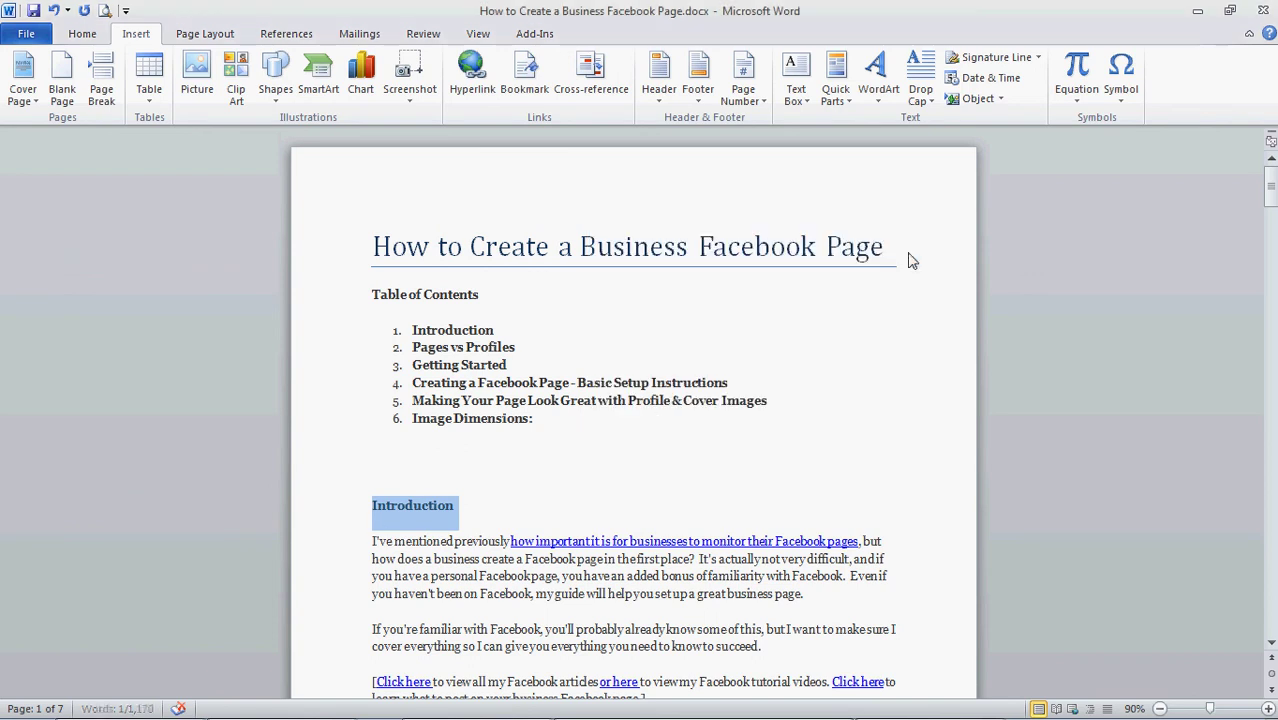
pyautogui.click(505, 513)
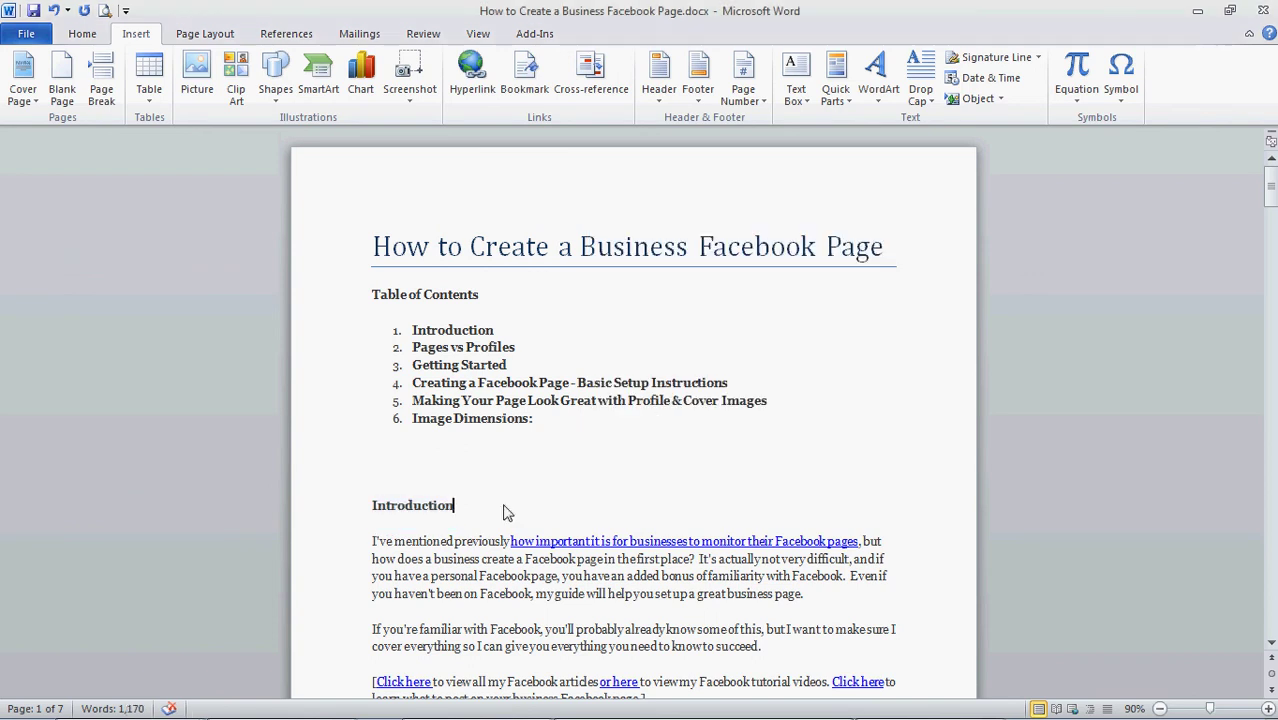
# Step: Add a bookmark named Pages_Vs_Profiles to the "Pages vs Profiles" section heading in the body text
pyautogui.scroll(-3, 494, 489)
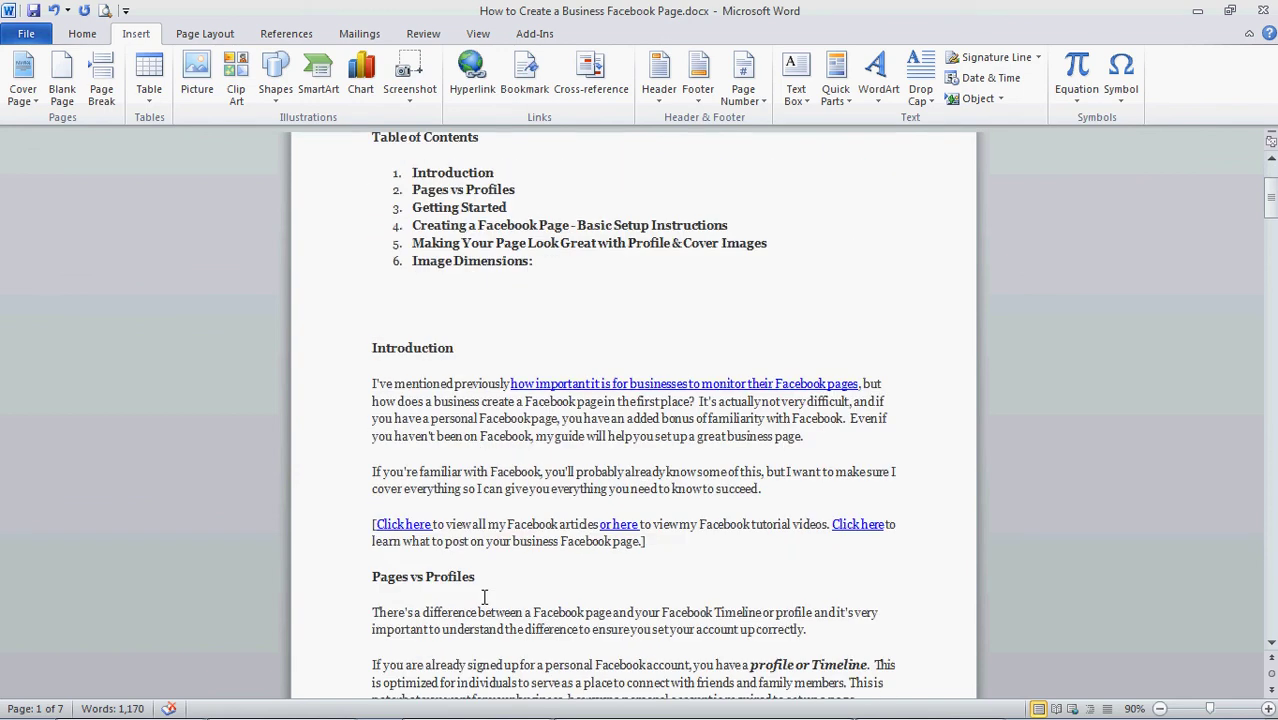
pyautogui.moveTo(480, 580); pyautogui.dragTo(395, 588)
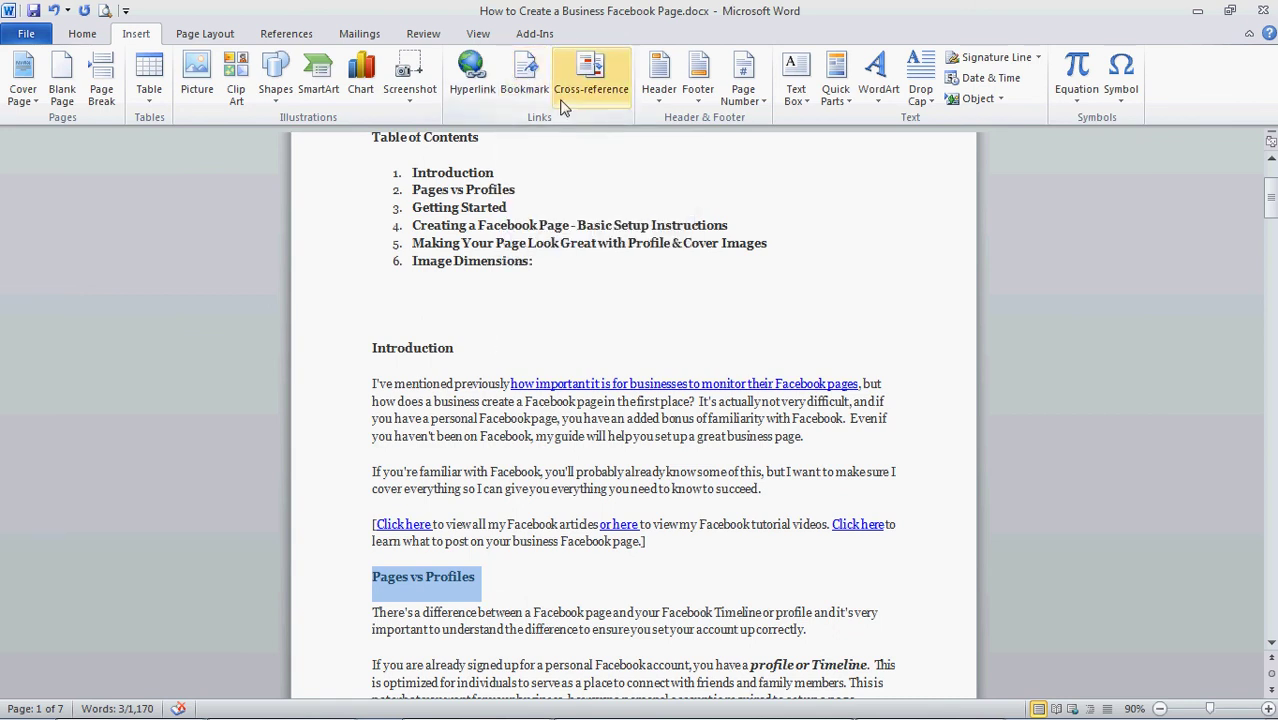
pyautogui.click(524, 72)
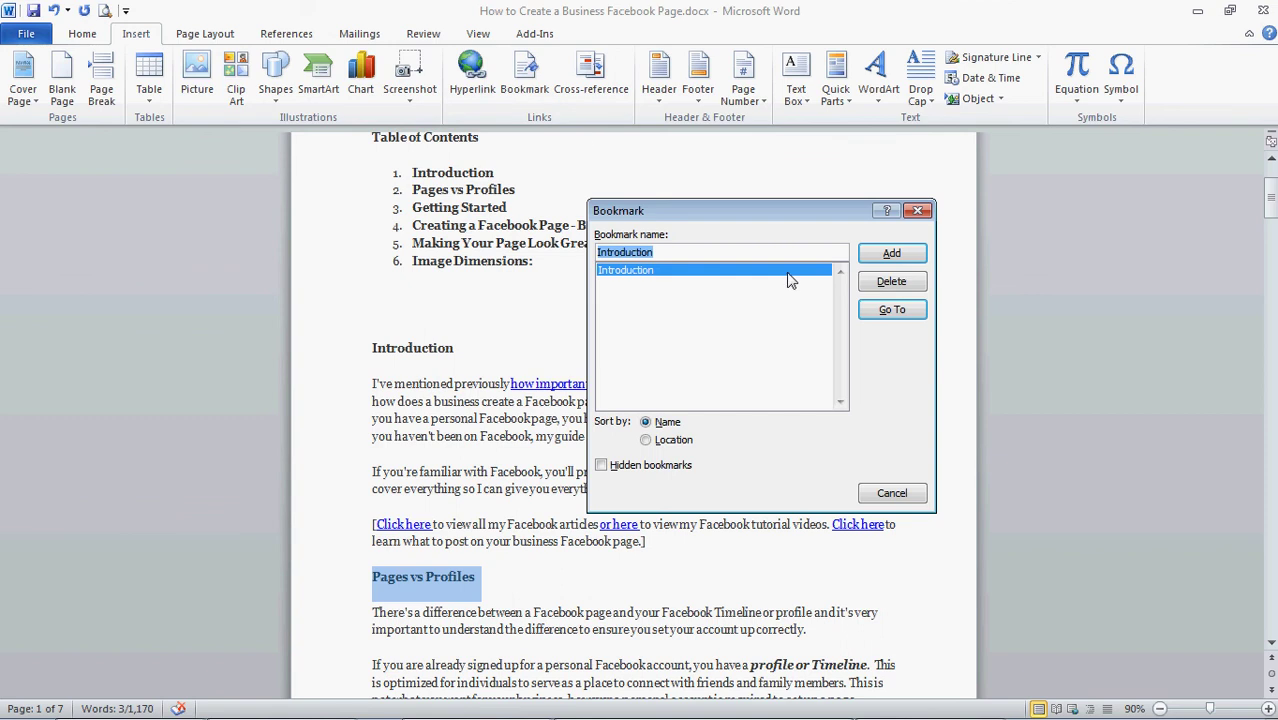
pyautogui.write('Page')
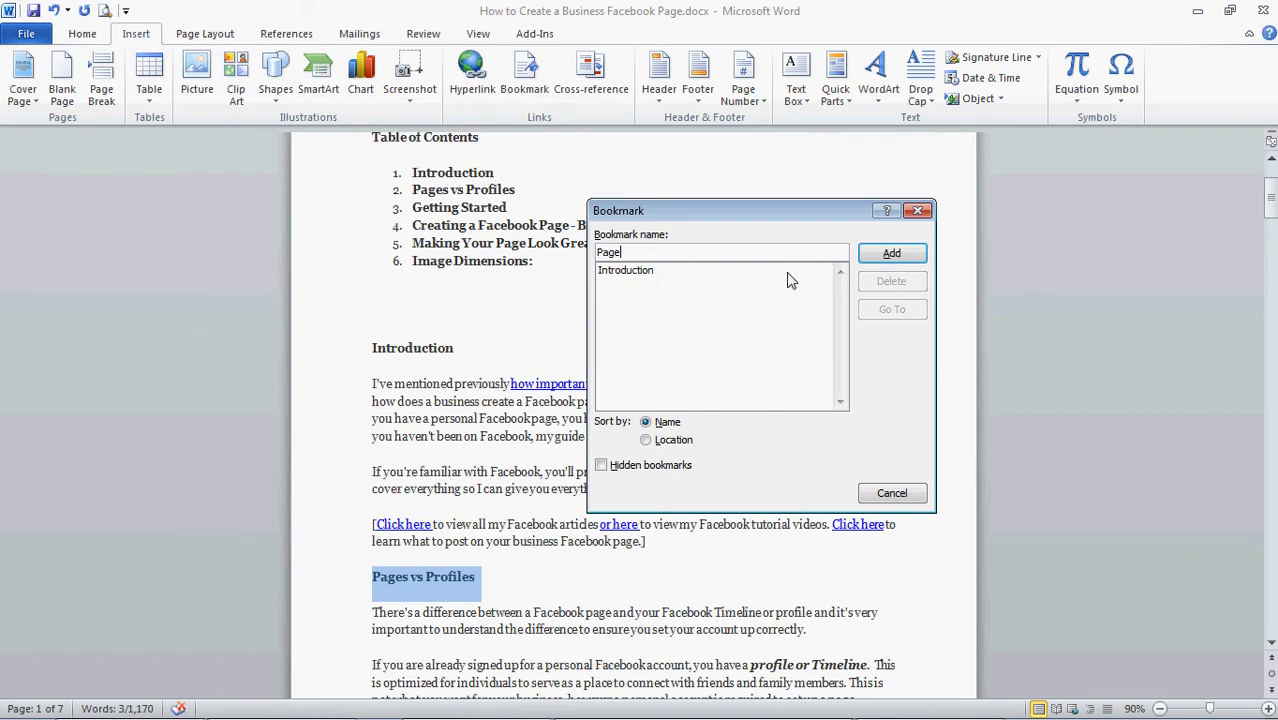
pyautogui.write('s_Vs_Profil')
pyautogui.press('BackSpace')
pyautogui.press('BackSpace')
pyautogui.press('BackSpace')
pyautogui.write('files')
pyautogui.click(902, 256)
pyautogui.click(373, 313)
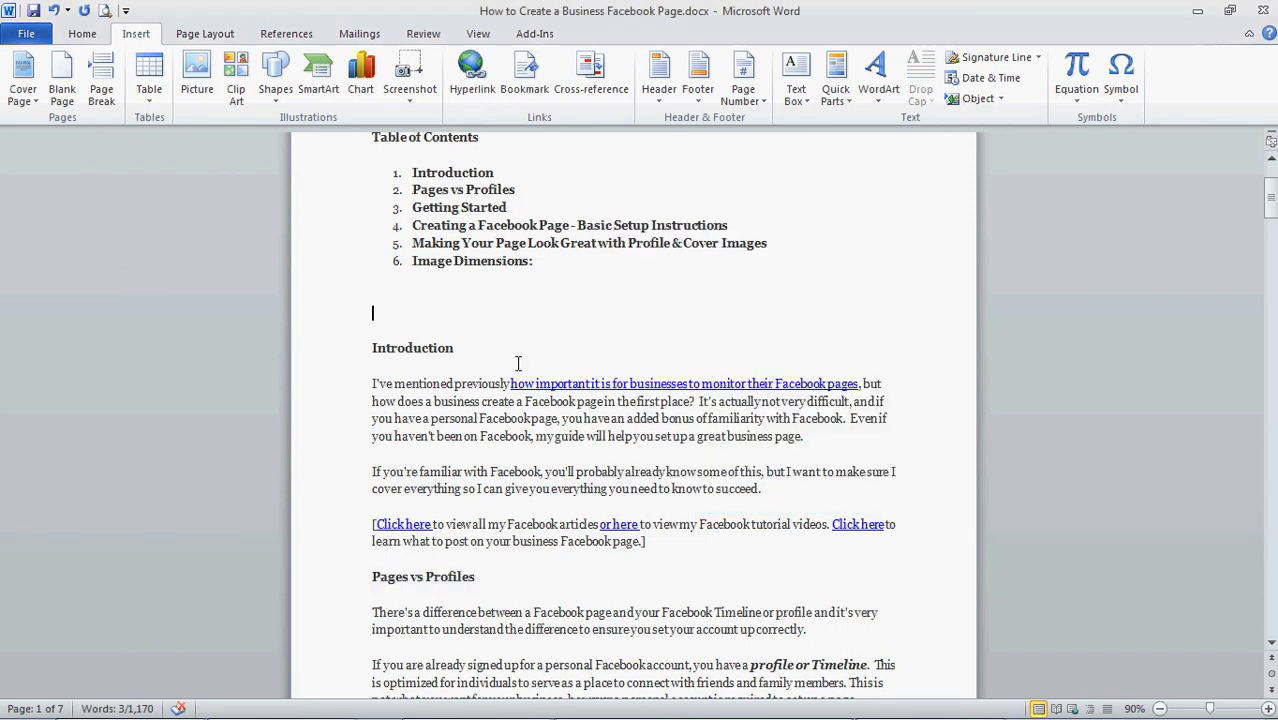
# Step: Hyperlink the Introduction entry in the table of contents to the Introduction bookmark in this document
pyautogui.scroll(-3, 610, 390)
pyautogui.scroll(6, 610, 390)
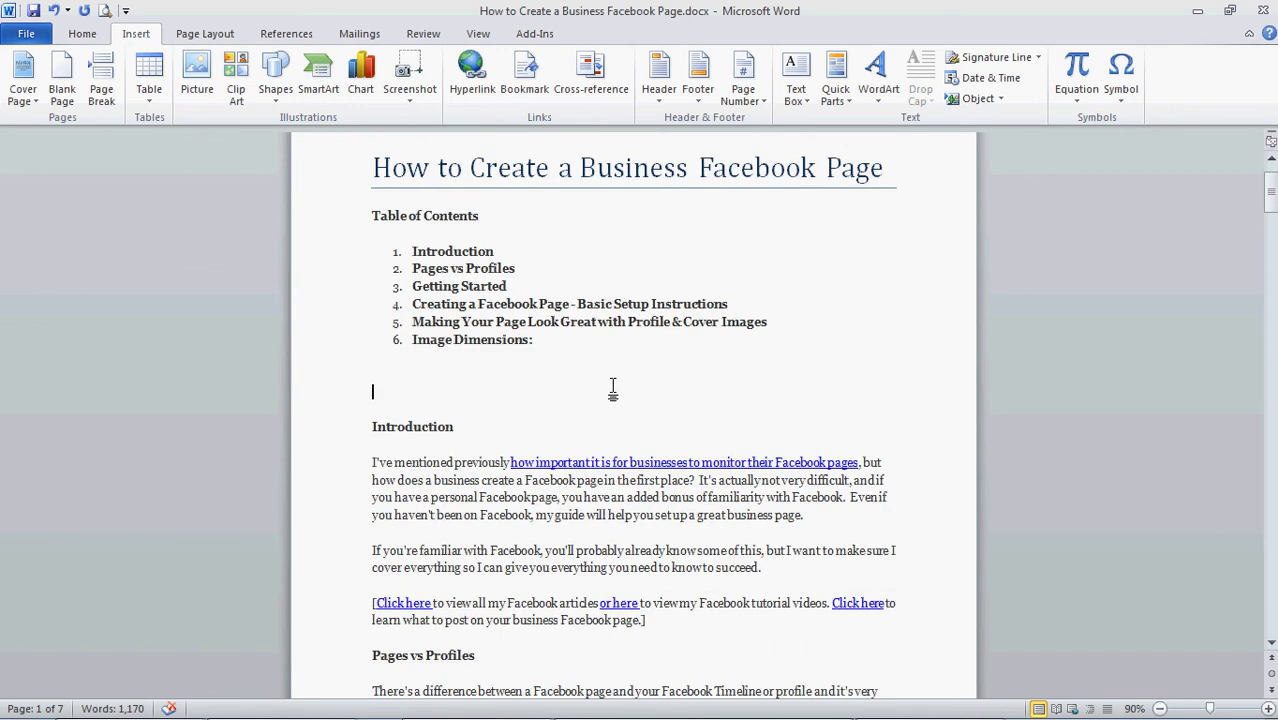
pyautogui.moveTo(502, 290); pyautogui.dragTo(408, 290)
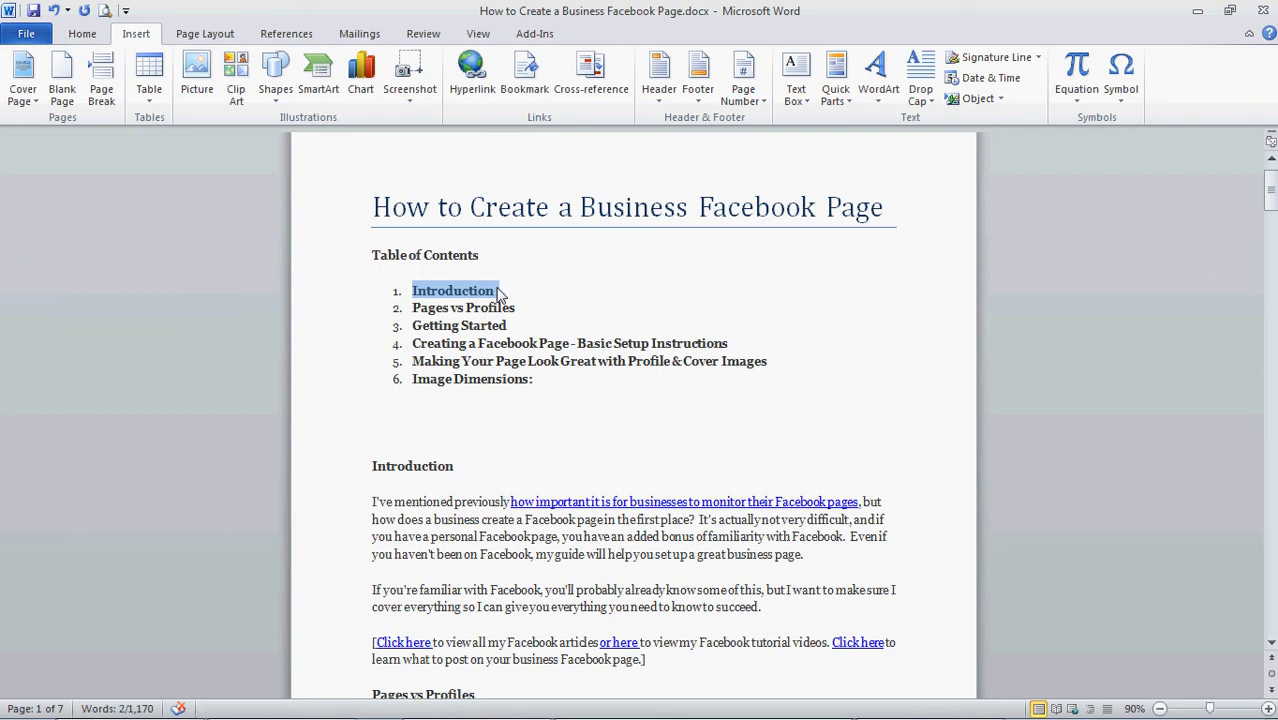
pyautogui.click(472, 76)
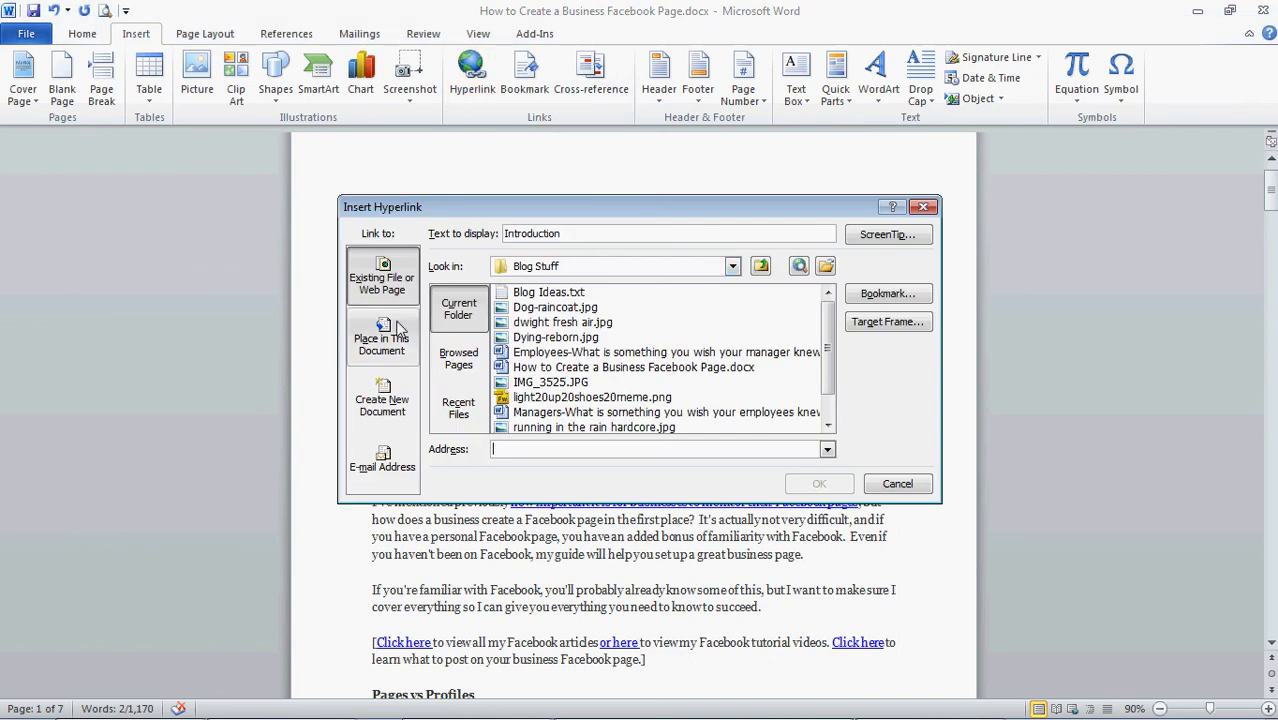
pyautogui.click(397, 337)
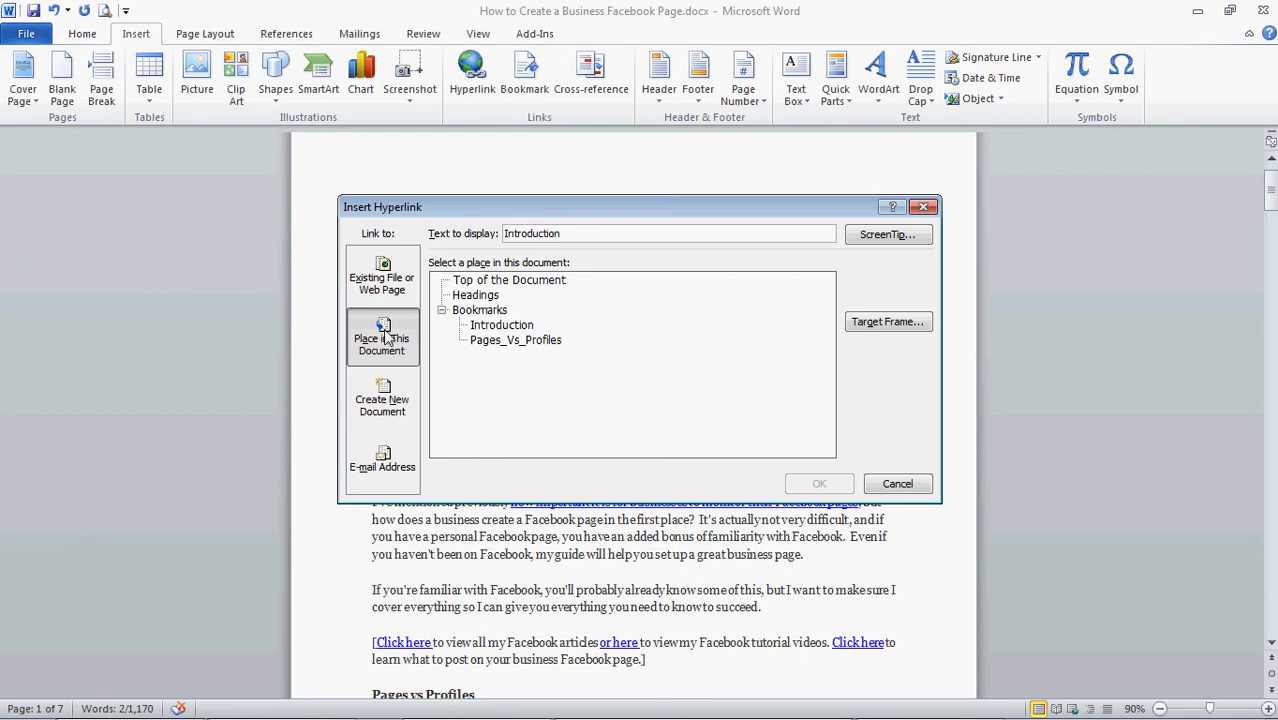
pyautogui.click(517, 327)
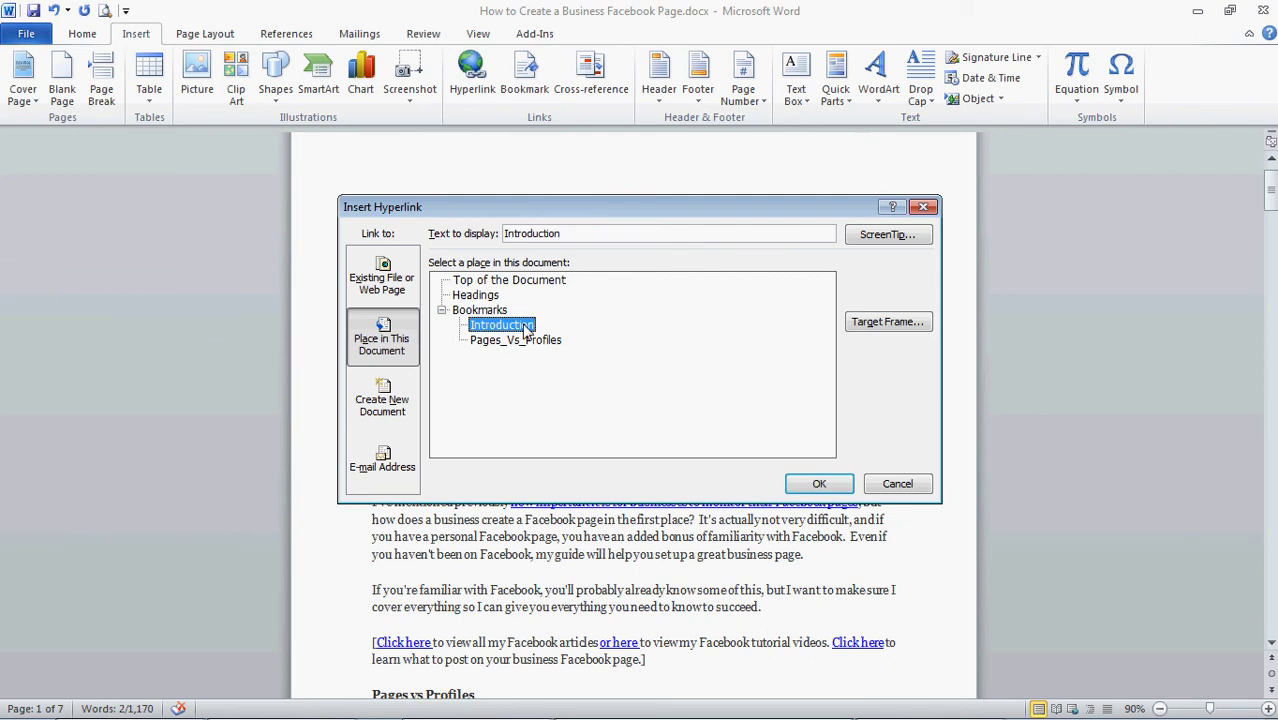
pyautogui.click(819, 483)
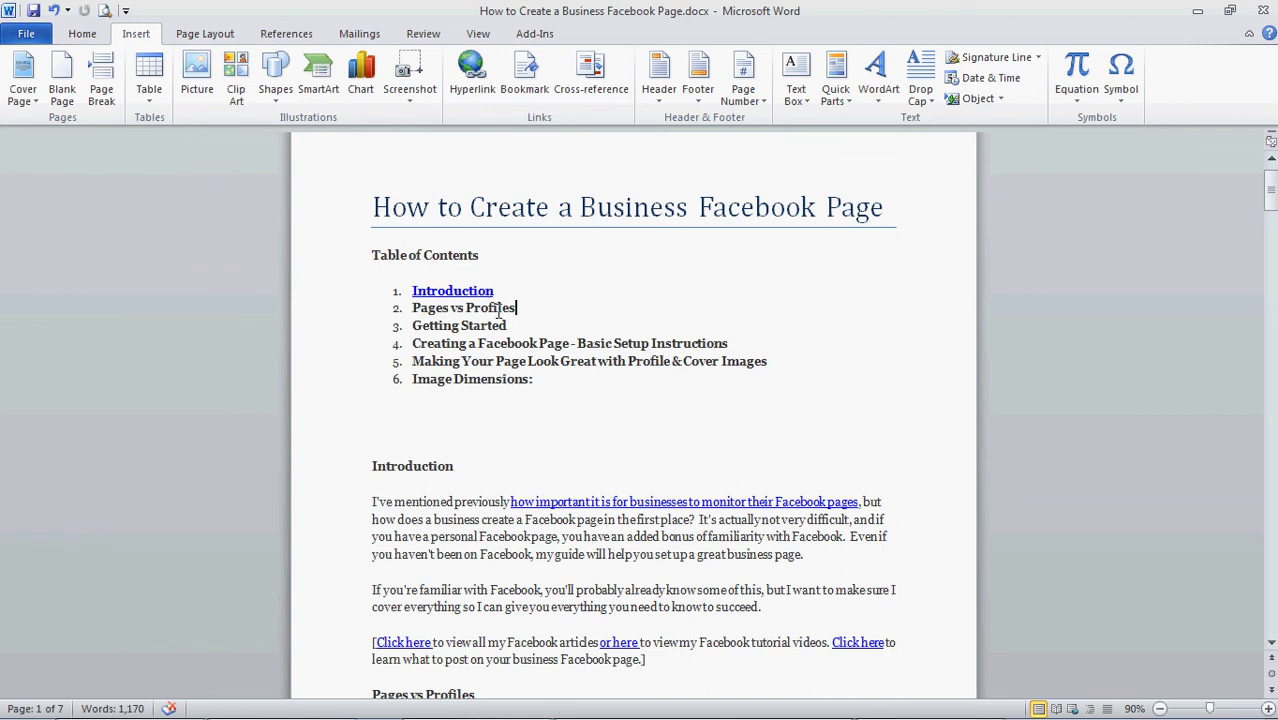
# Step: Hyperlink the "Pages vs Profiles" entry in the table of contents to the Pages_Vs_Profiles bookmark
pyautogui.moveTo(499, 310); pyautogui.dragTo(412, 310)
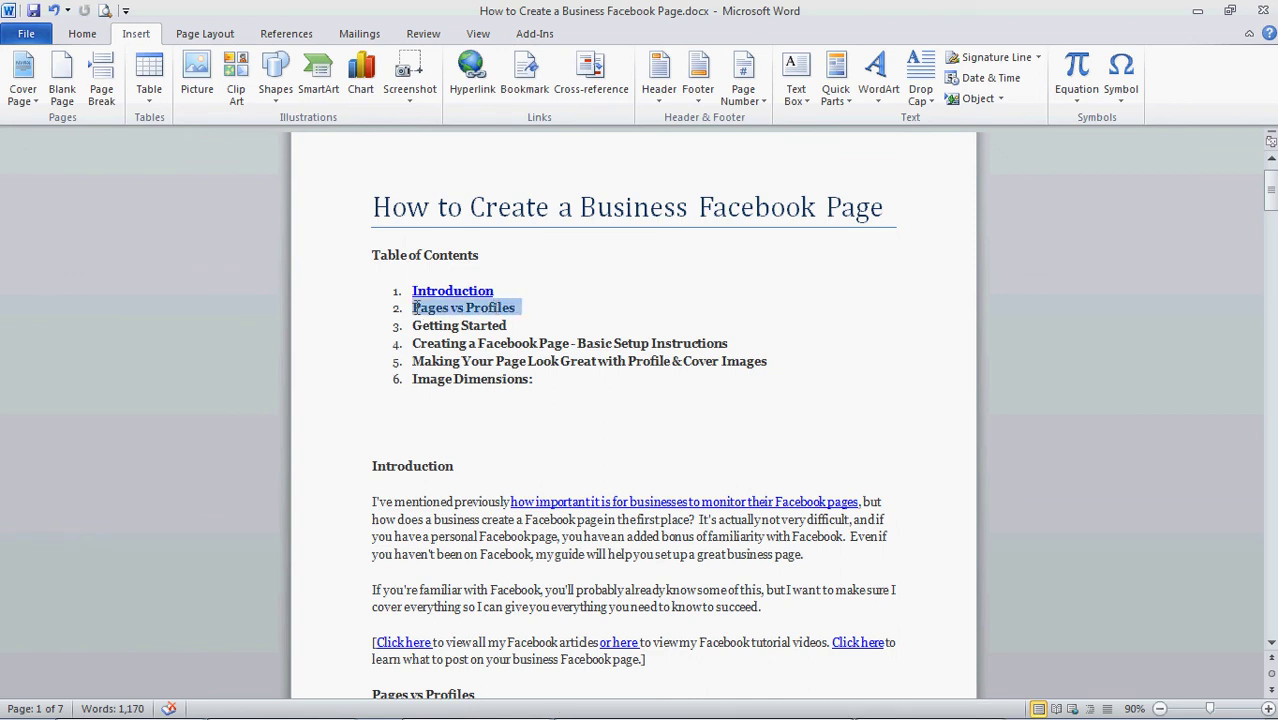
pyautogui.click(474, 90)
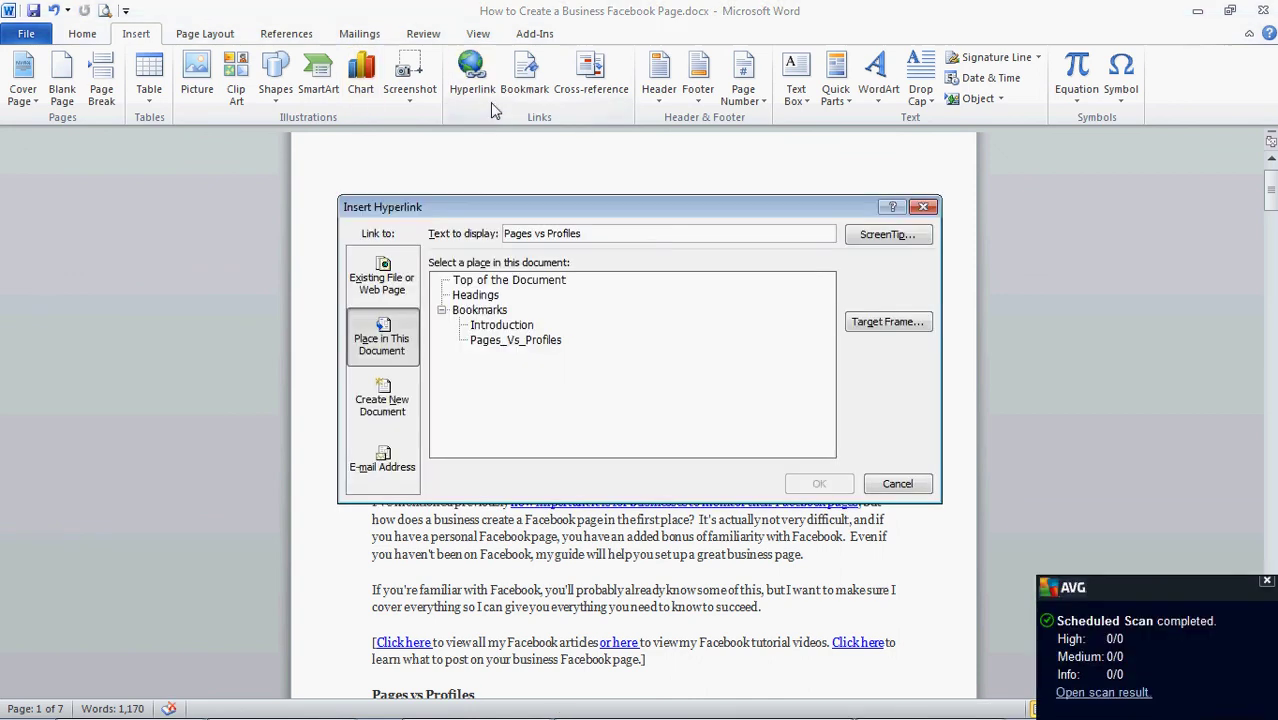
pyautogui.click(1268, 582)
pyautogui.click(527, 342)
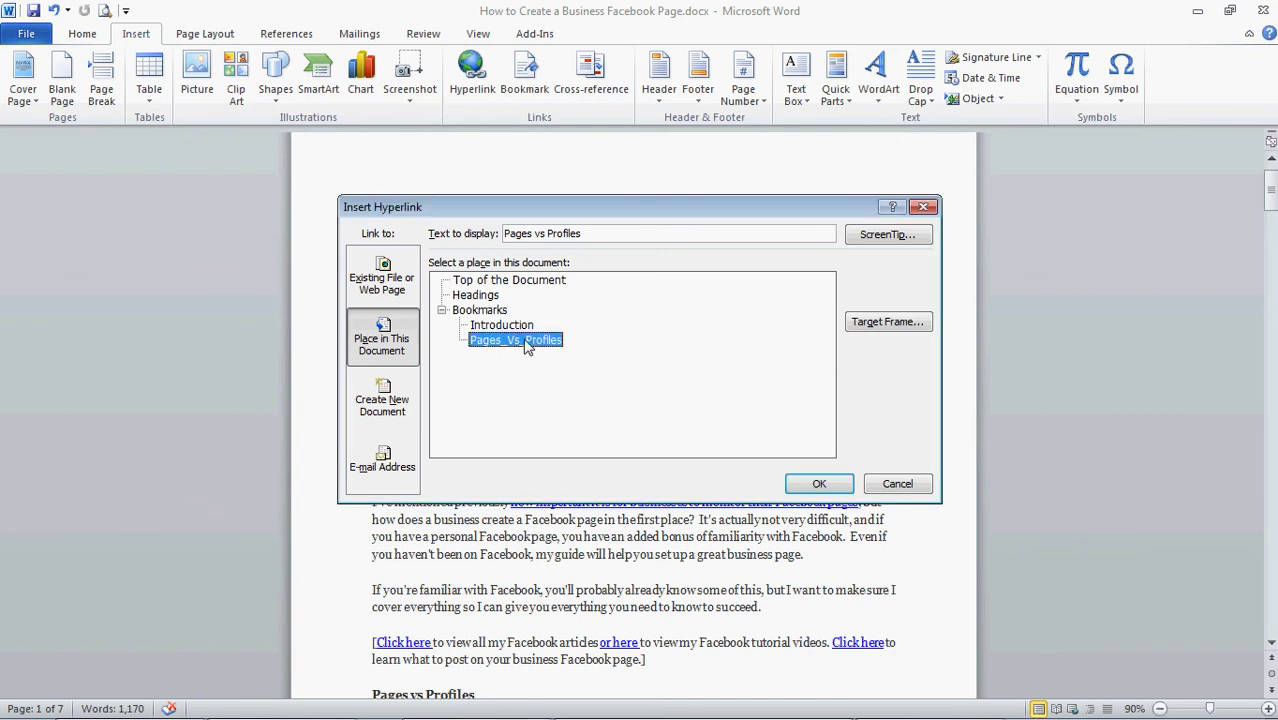
pyautogui.click(818, 483)
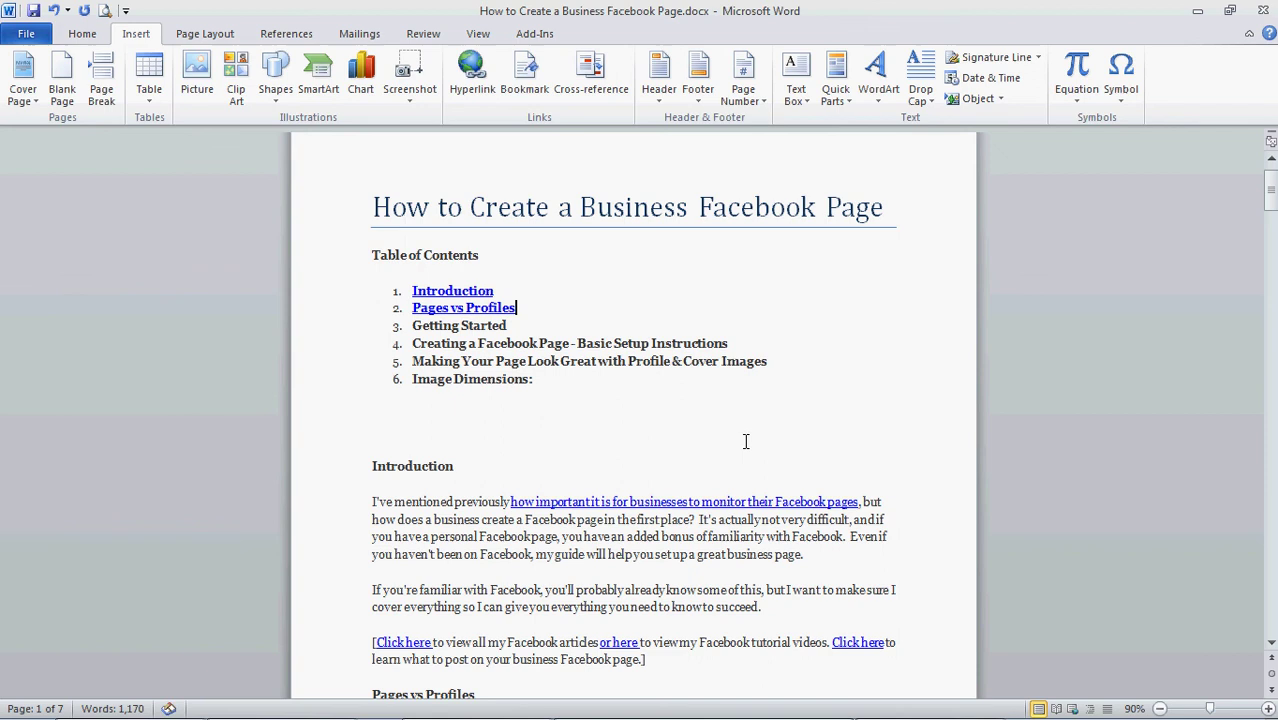
# Step: Insert three blank lines between the table of contents and the Introduction section
pyautogui.click(465, 406)
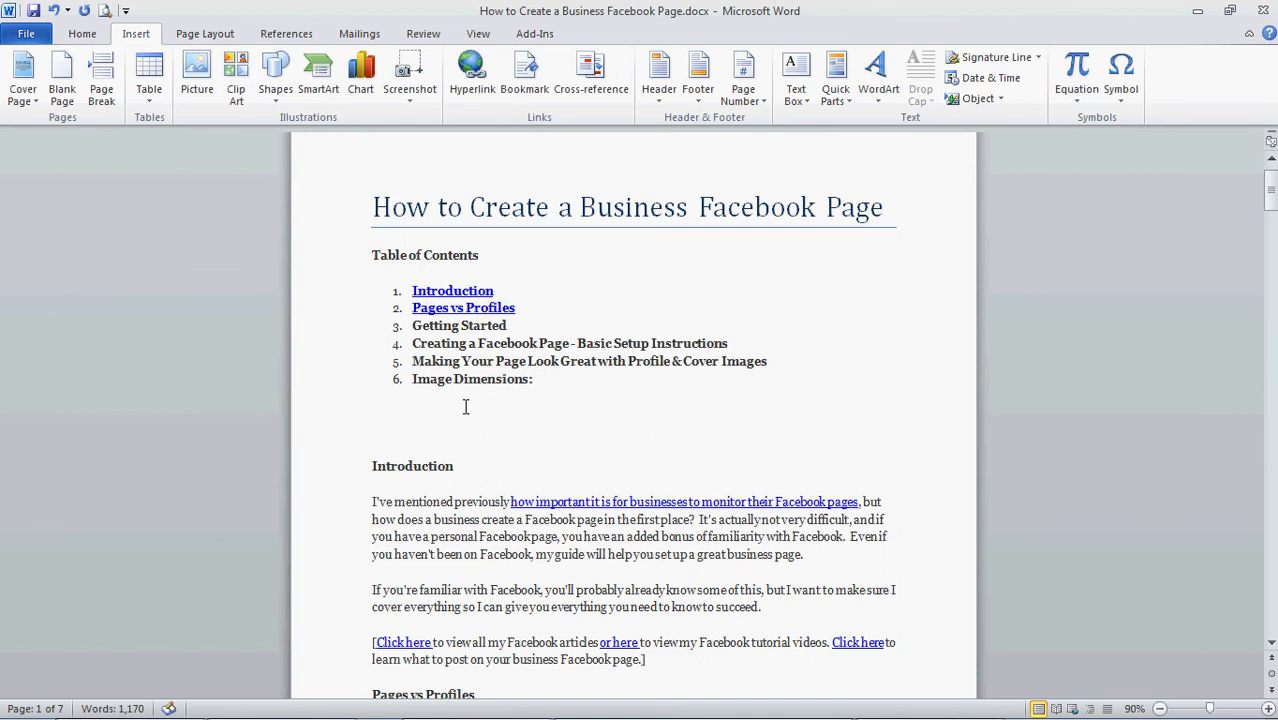
pyautogui.press('Return')
pyautogui.press('Return')
pyautogui.press('Return')
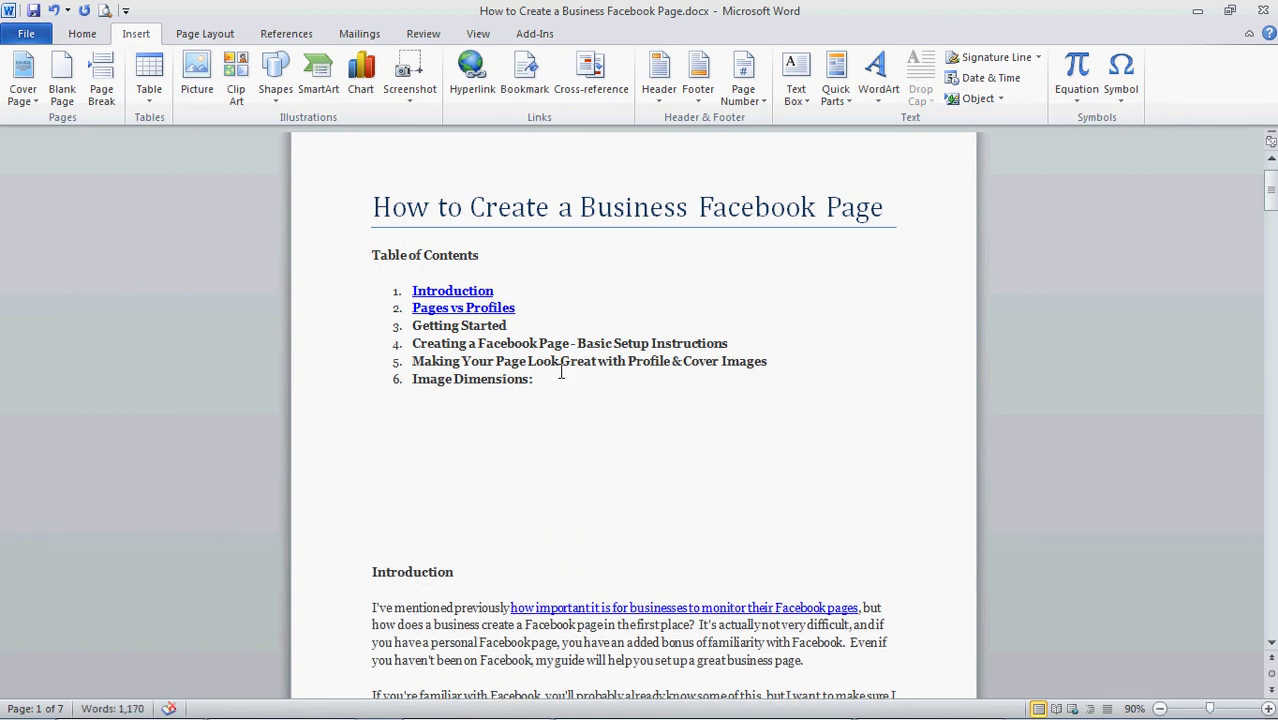
# Step: Set the line spacing of all six table of contents entries to 3.0
pyautogui.moveTo(558, 380); pyautogui.dragTo(408, 298)
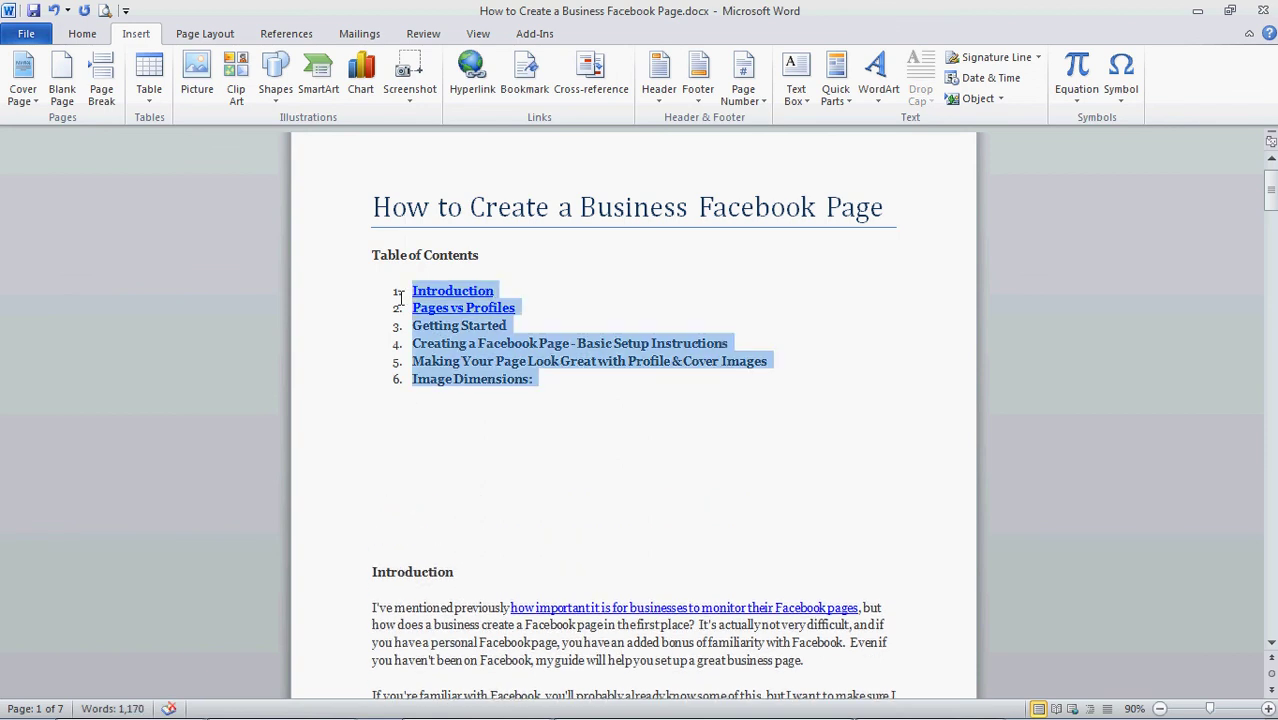
pyautogui.click(72, 36)
pyautogui.click(507, 96)
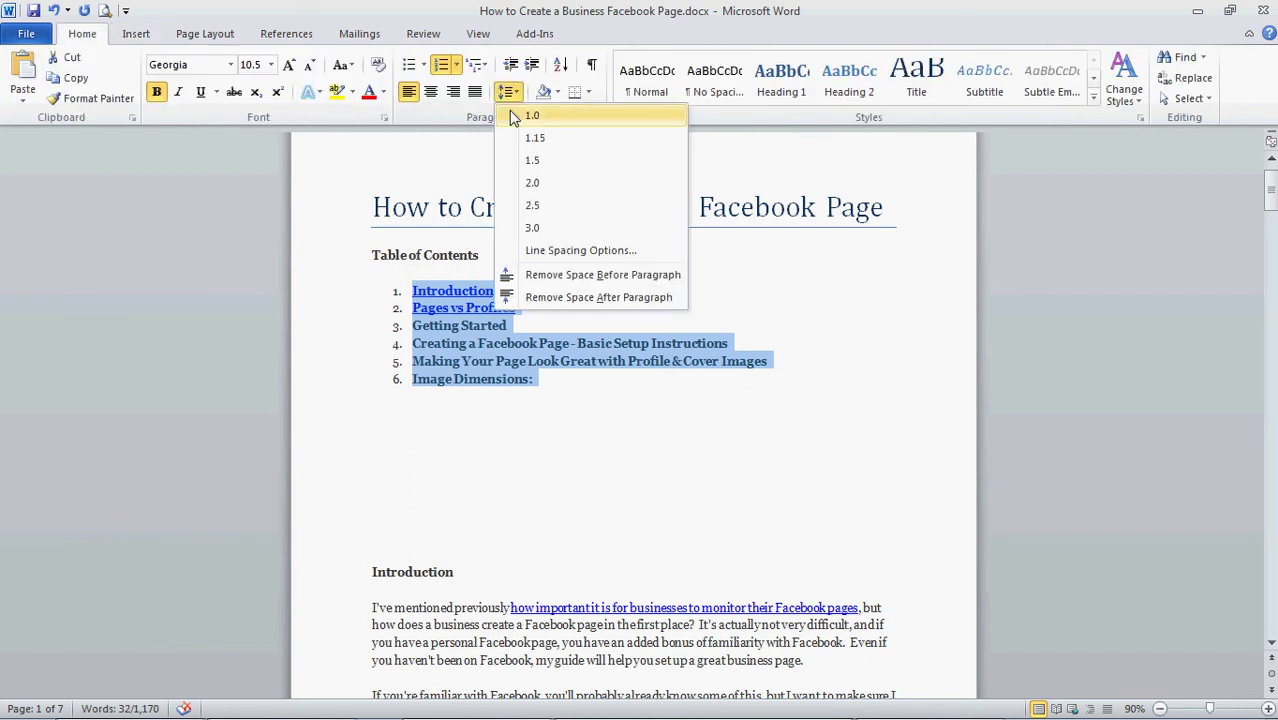
pyautogui.click(548, 230)
# Step: Add more blank lines above the Introduction heading until the section starts on page 2
pyautogui.click(470, 562)
pyautogui.scroll(-4, 473, 561)
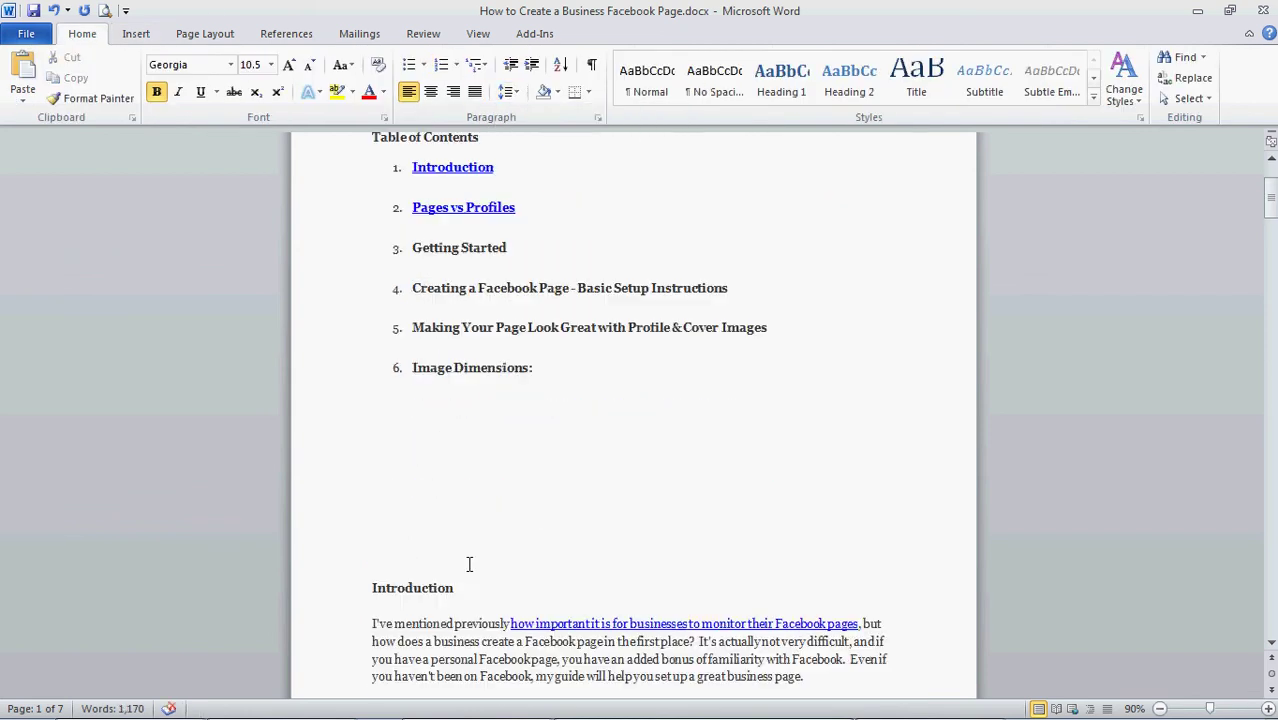
pyautogui.press('Return')
pyautogui.press('Return')
pyautogui.press('Return')
pyautogui.press('Return')
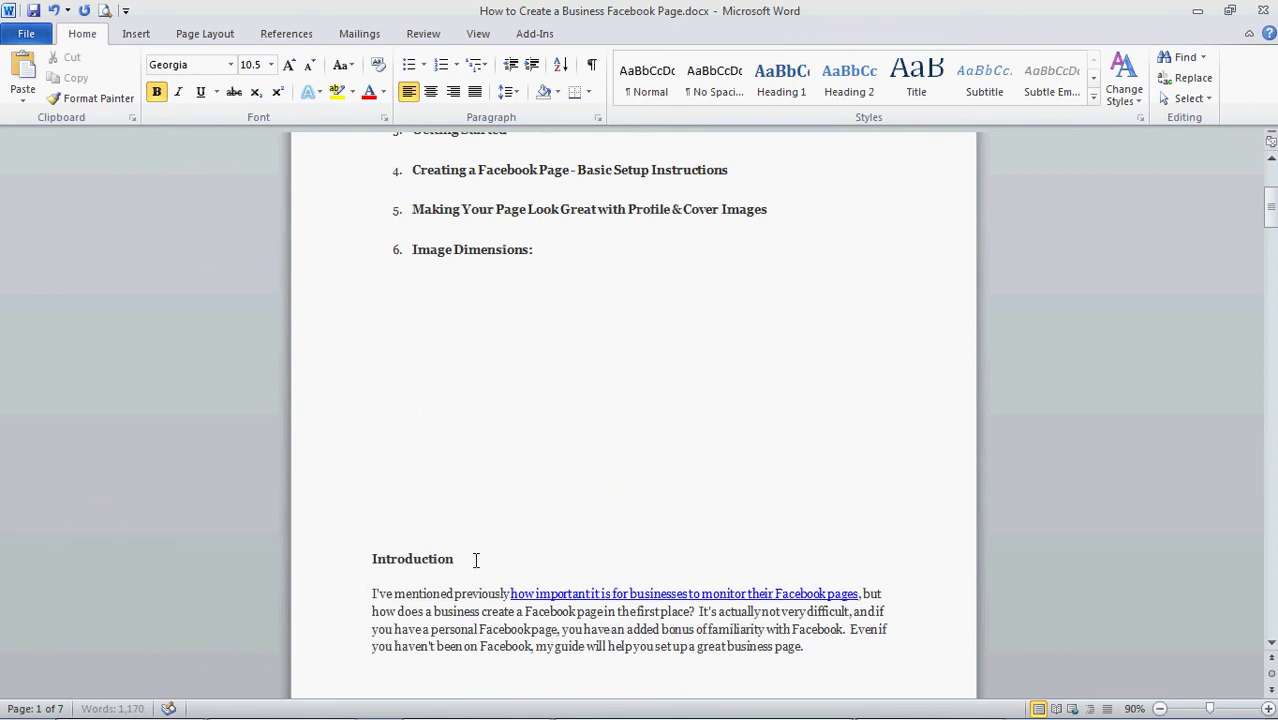
pyautogui.scroll(-1, 478, 555)
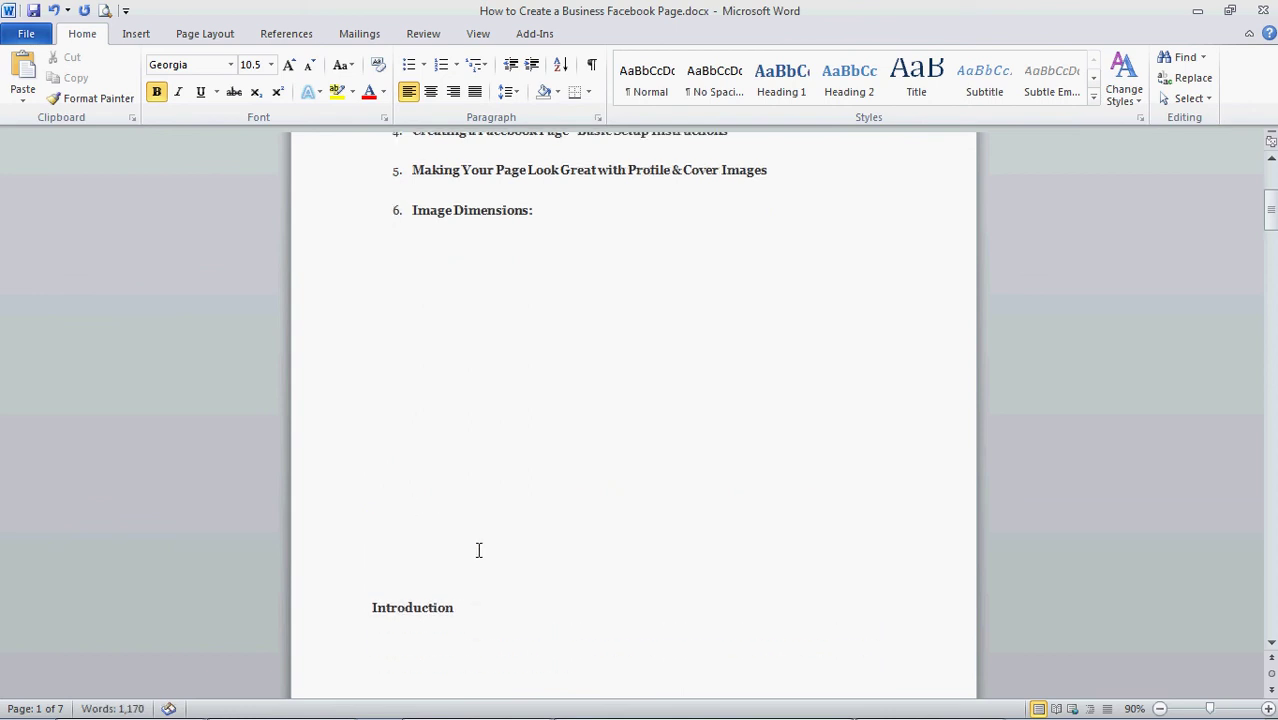
pyautogui.press('Return')
pyautogui.press('Return')
pyautogui.scroll(-3, 482, 548)
pyautogui.scroll(10, 510, 577)
# Step: Follow the Introduction link in the table of contents to test its jump to the section
pyautogui.click(679, 339)
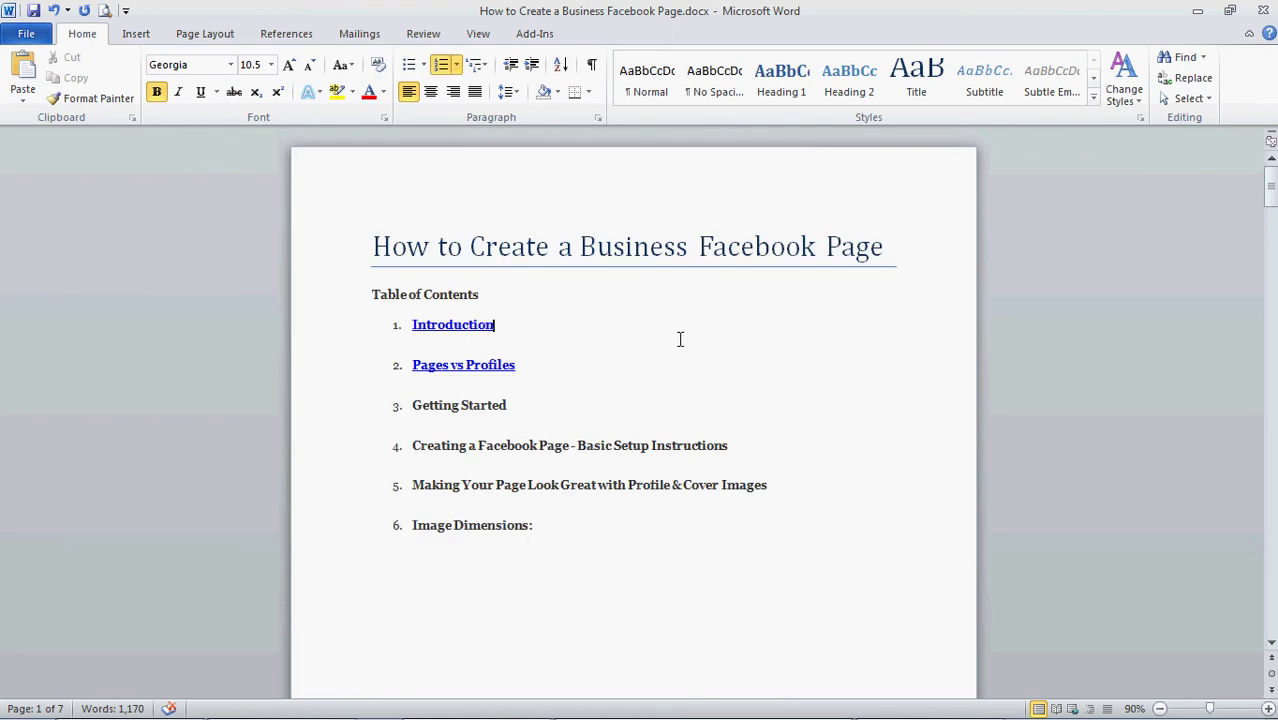
pyautogui.keyDown('ctrl'); pyautogui.click(460, 325); pyautogui.keyUp('ctrl')
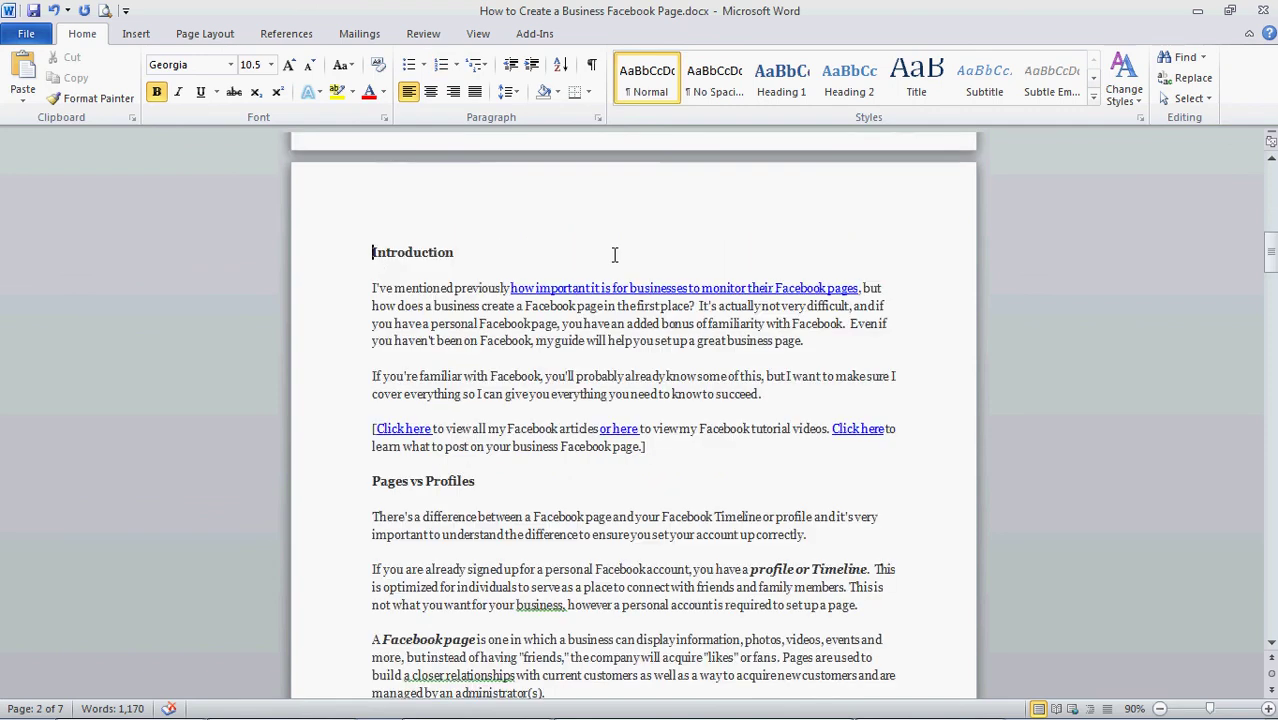
pyautogui.scroll(8, 612, 300)
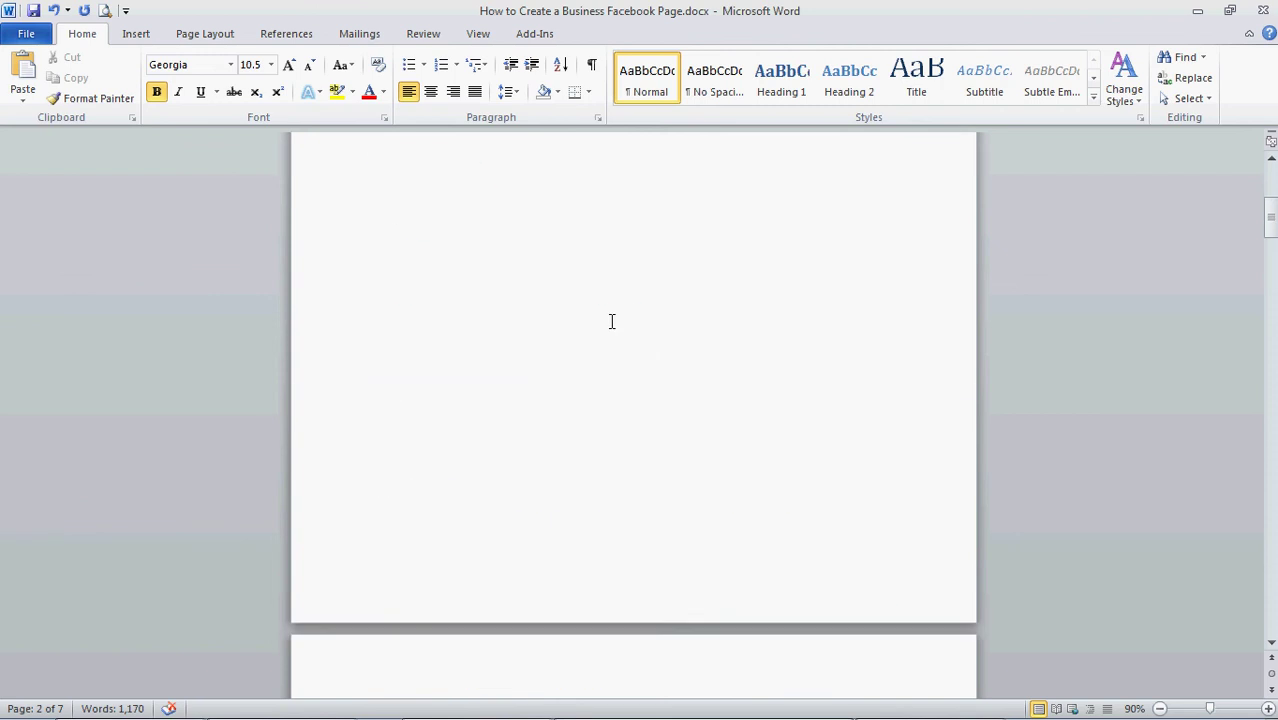
# Step: Add the text "(back)" at the end of the Introduction heading on page 2
pyautogui.scroll(-5, 612, 321)
pyautogui.click(525, 465)
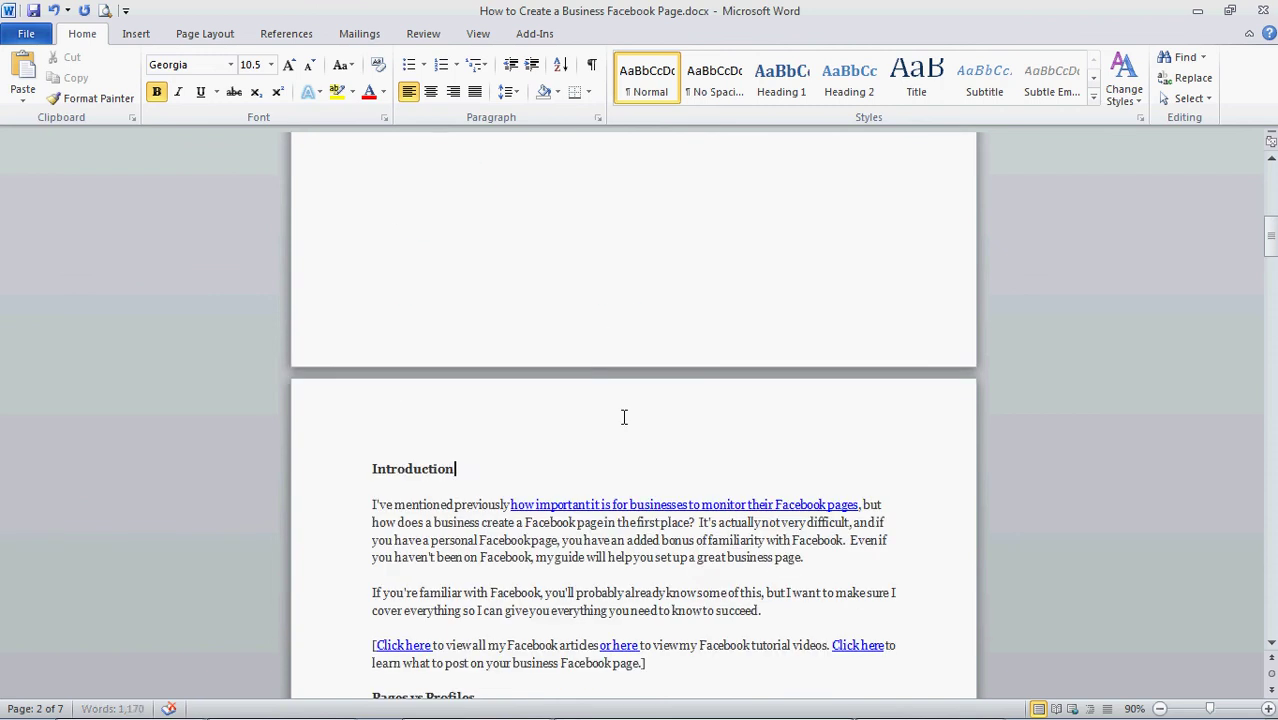
pyautogui.write('(back)')
# Step: Add a bookmark named TOC to the "(back)" text beside the Introduction heading
pyautogui.hotkey('shift', 'Left')
pyautogui.hotkey('shift', 'Left')
pyautogui.hotkey('shift', 'Left')
pyautogui.hotkey('shift', 'Left')
pyautogui.hotkey('shift', 'Left')
pyautogui.hotkey('shift', 'Left')
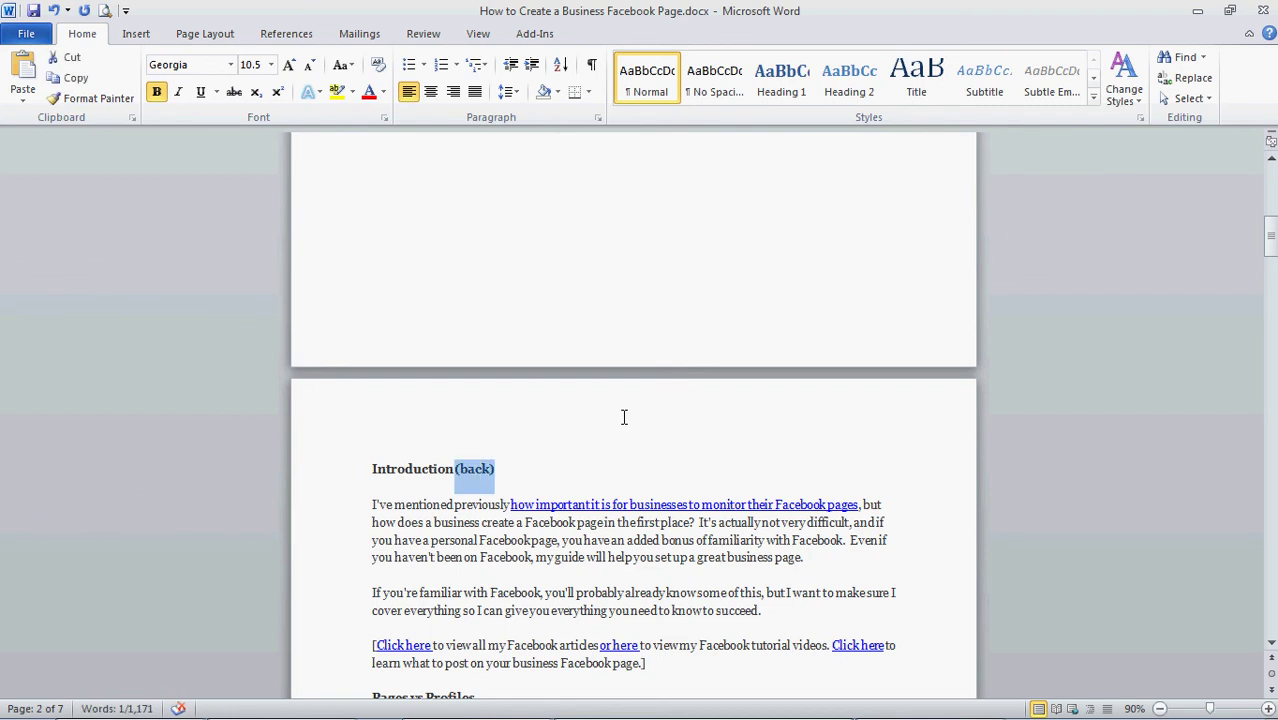
pyautogui.click(148, 37)
pyautogui.click(537, 103)
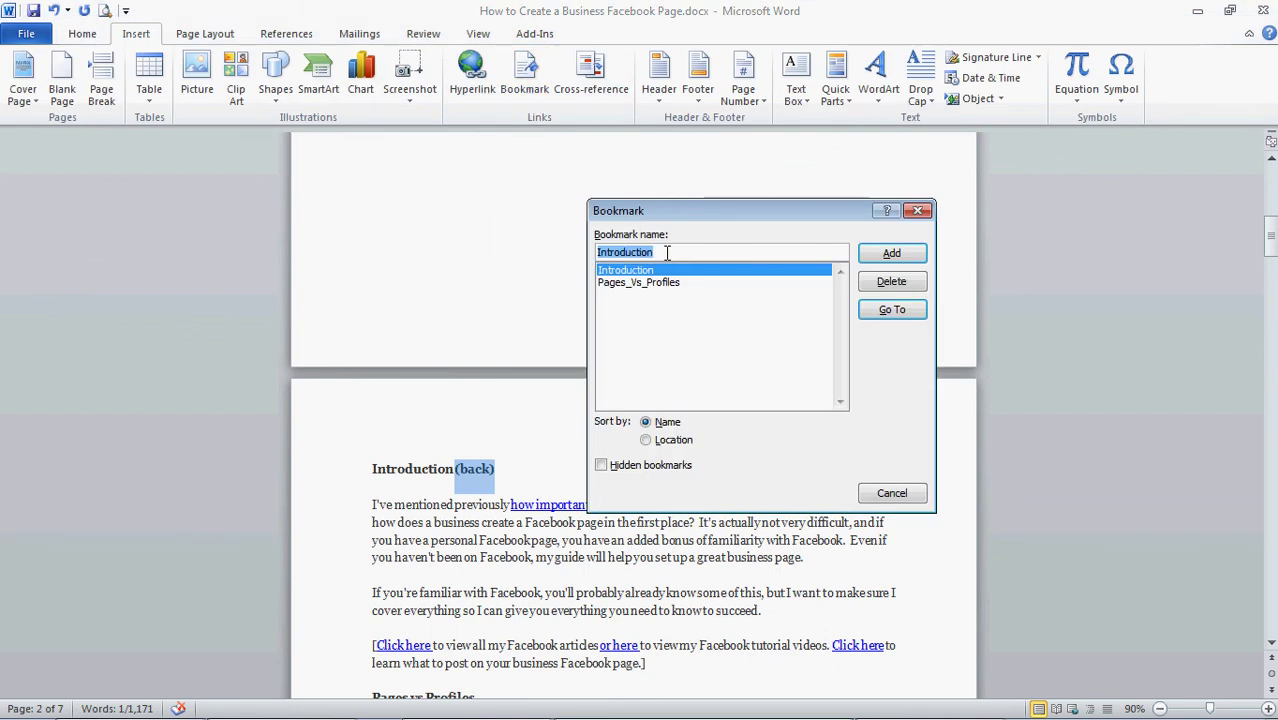
pyautogui.write('TOC')
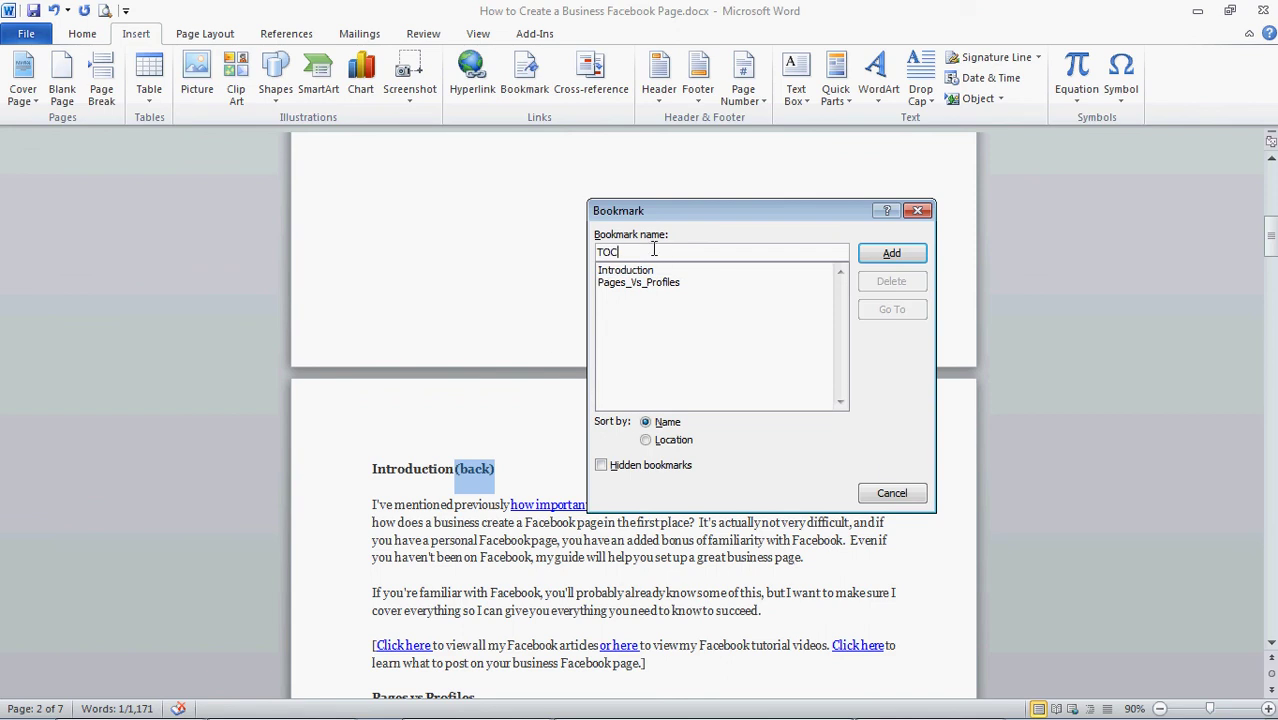
pyautogui.click(897, 255)
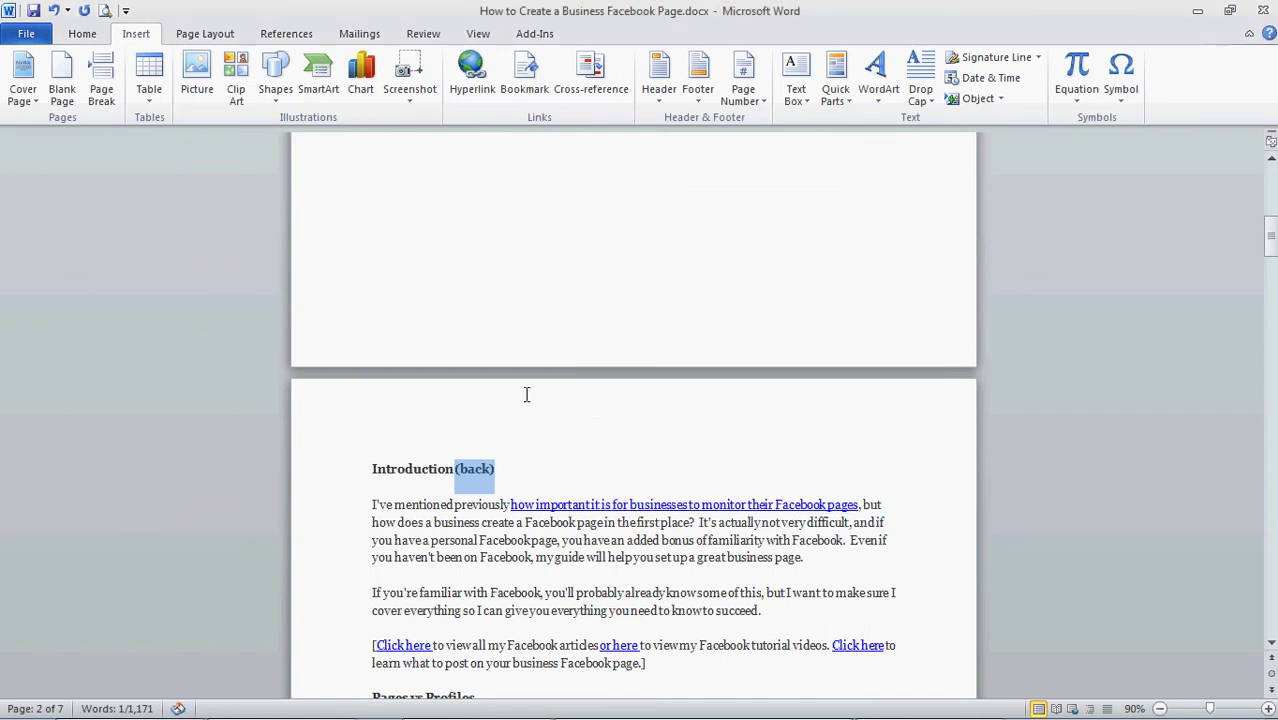
# Step: Add a bookmark named TOC_Home to the "Table of Contents" heading on page 1
pyautogui.scroll(4, 595, 406)
pyautogui.scroll(-3, 595, 406)
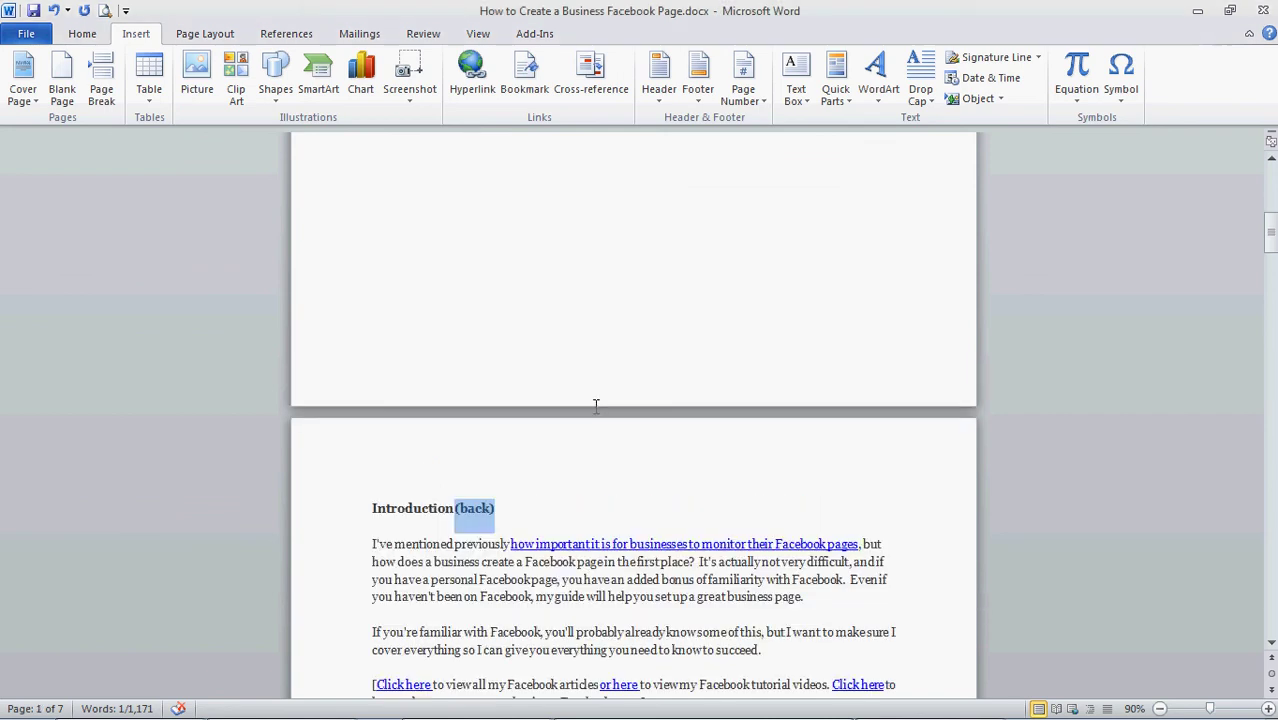
pyautogui.scroll(10, 505, 483)
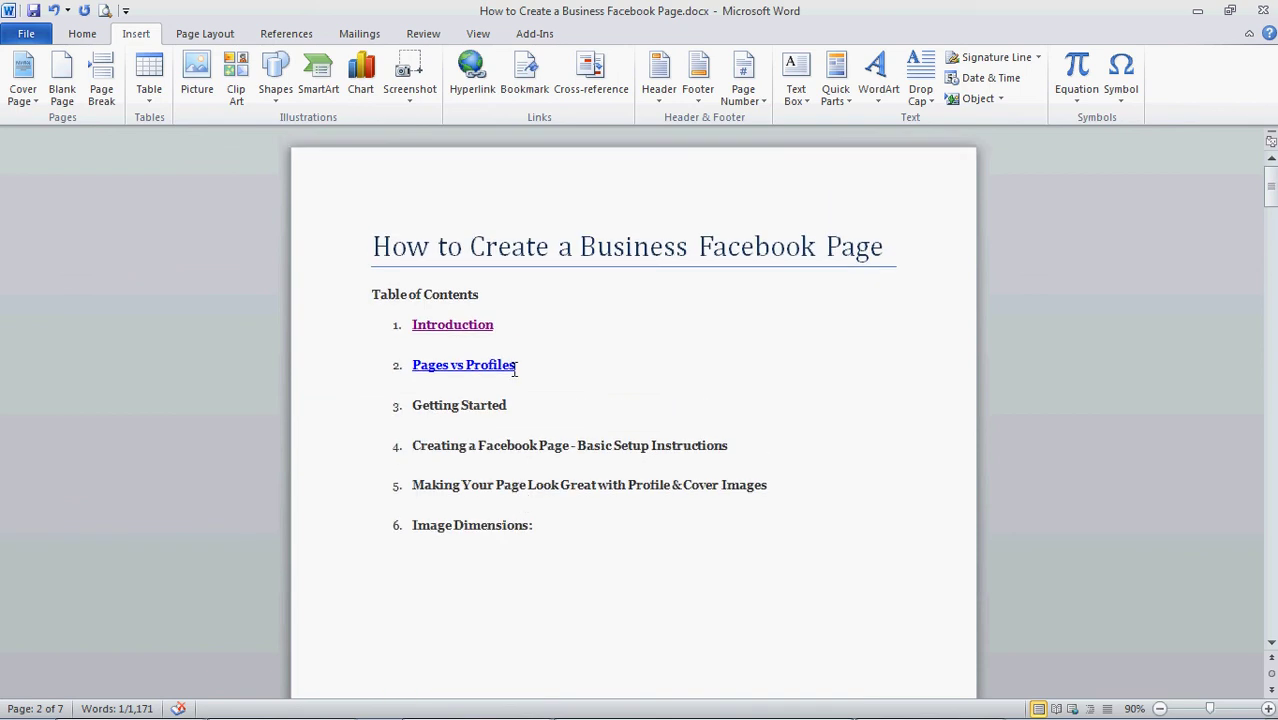
pyautogui.moveTo(482, 293); pyautogui.dragTo(366, 290)
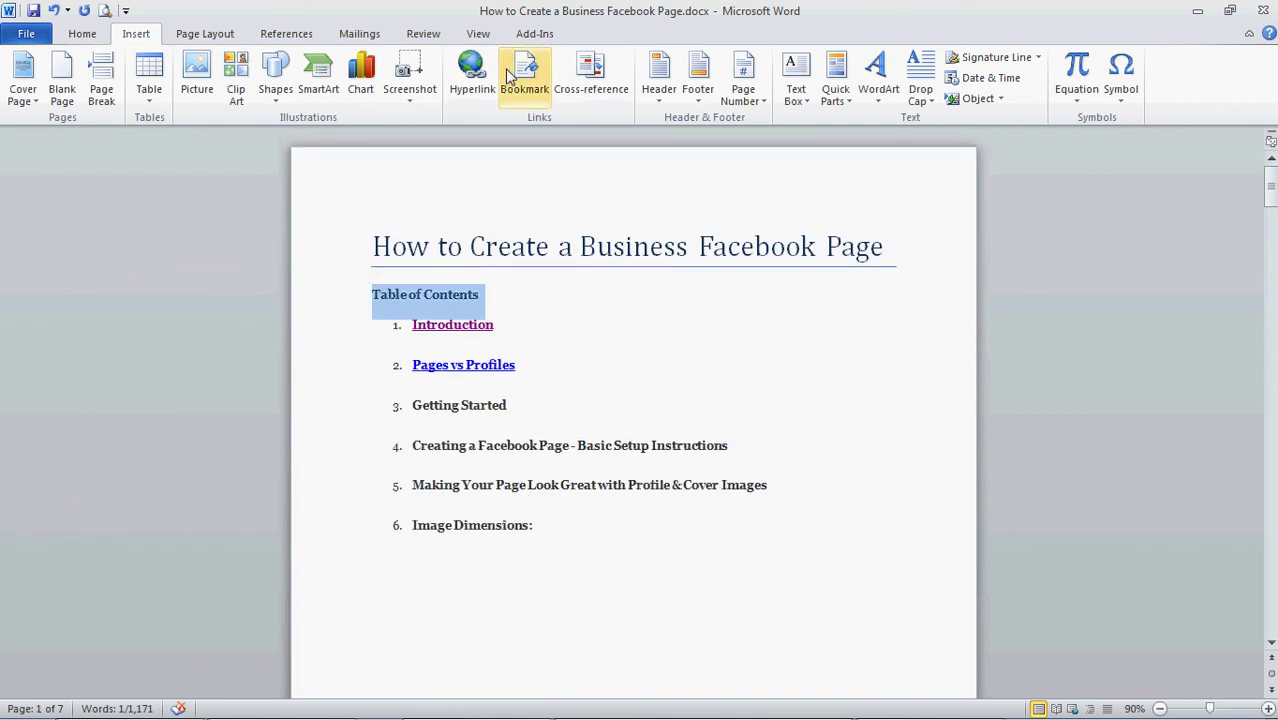
pyautogui.click(467, 75)
pyautogui.click(897, 483)
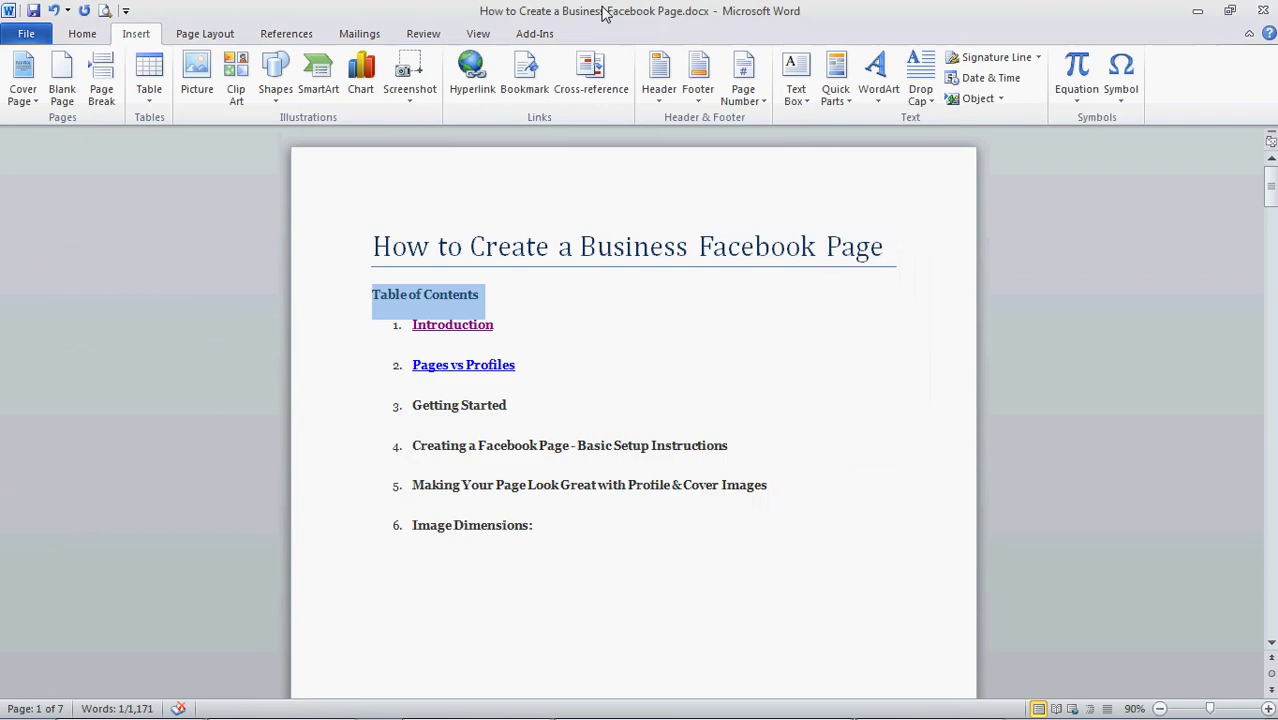
pyautogui.click(525, 75)
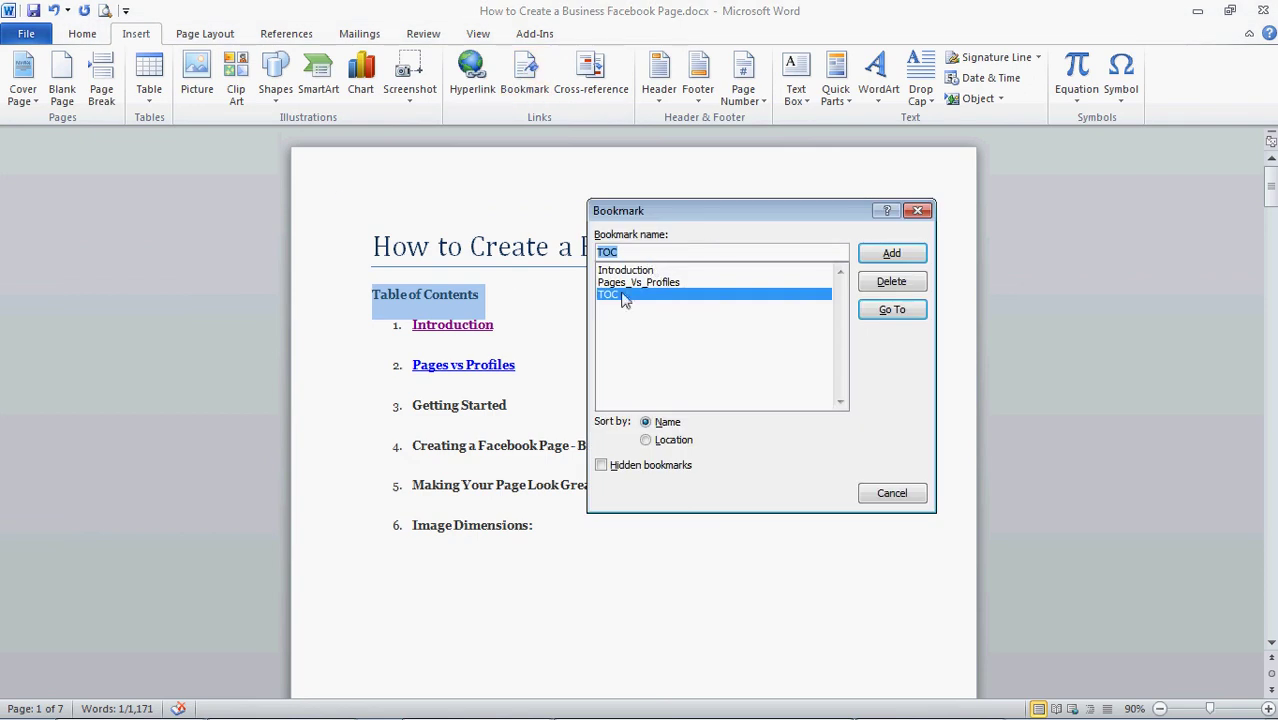
pyautogui.click(699, 251)
pyautogui.write('_Home')
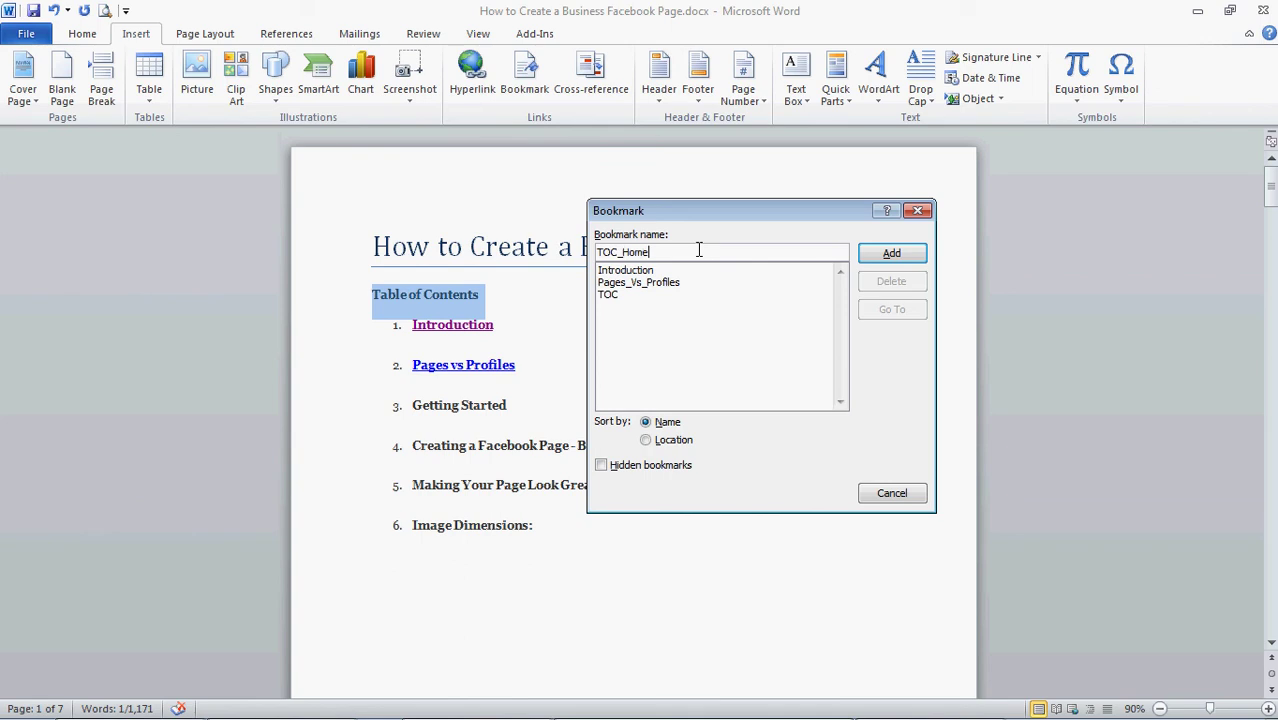
pyautogui.press('Return')
# Step: Hyperlink the "(back)" text beside the Introduction heading to the TOC_Home bookmark in this document
pyautogui.scroll(-12, 522, 391)
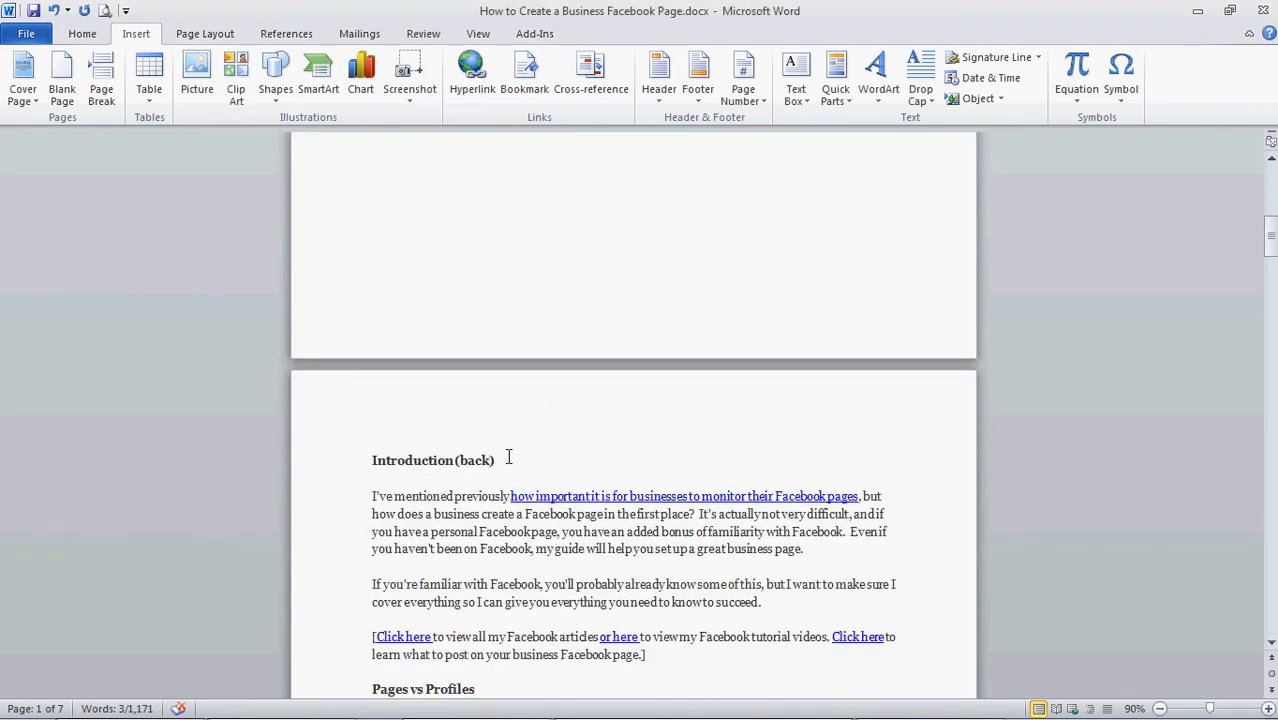
pyautogui.moveTo(508, 457); pyautogui.dragTo(455, 462)
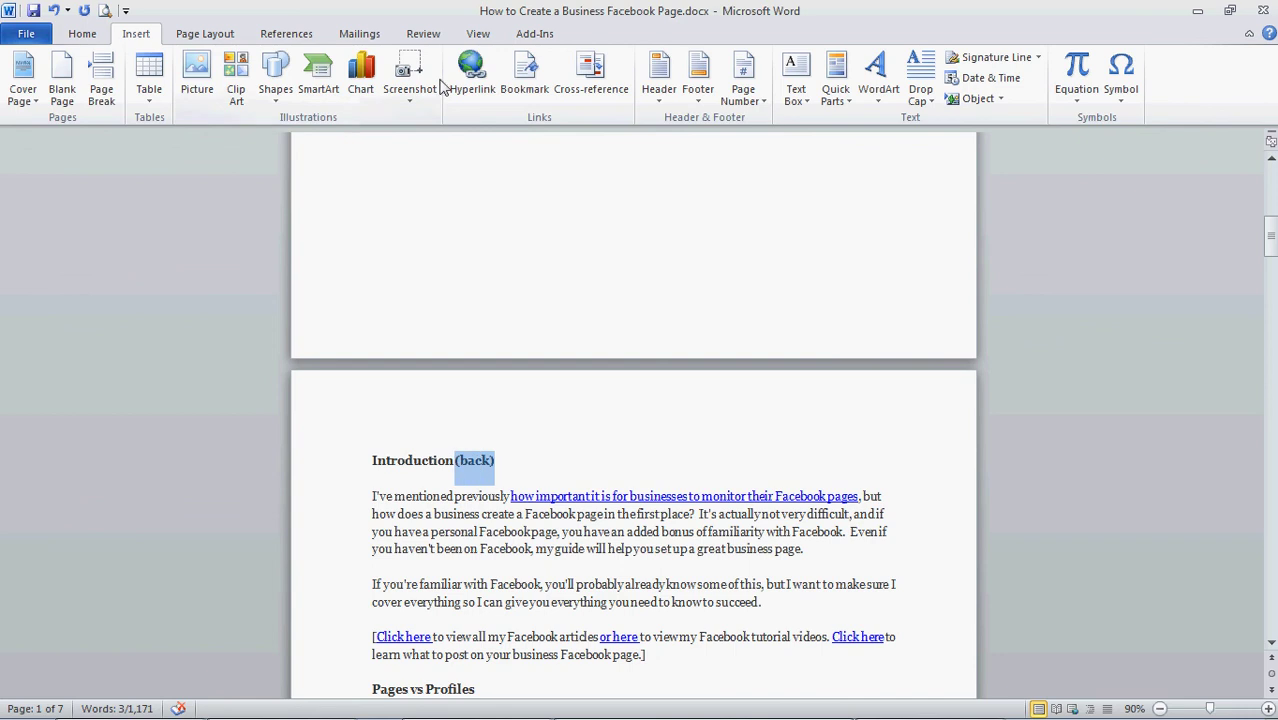
pyautogui.click(471, 78)
pyautogui.click(505, 372)
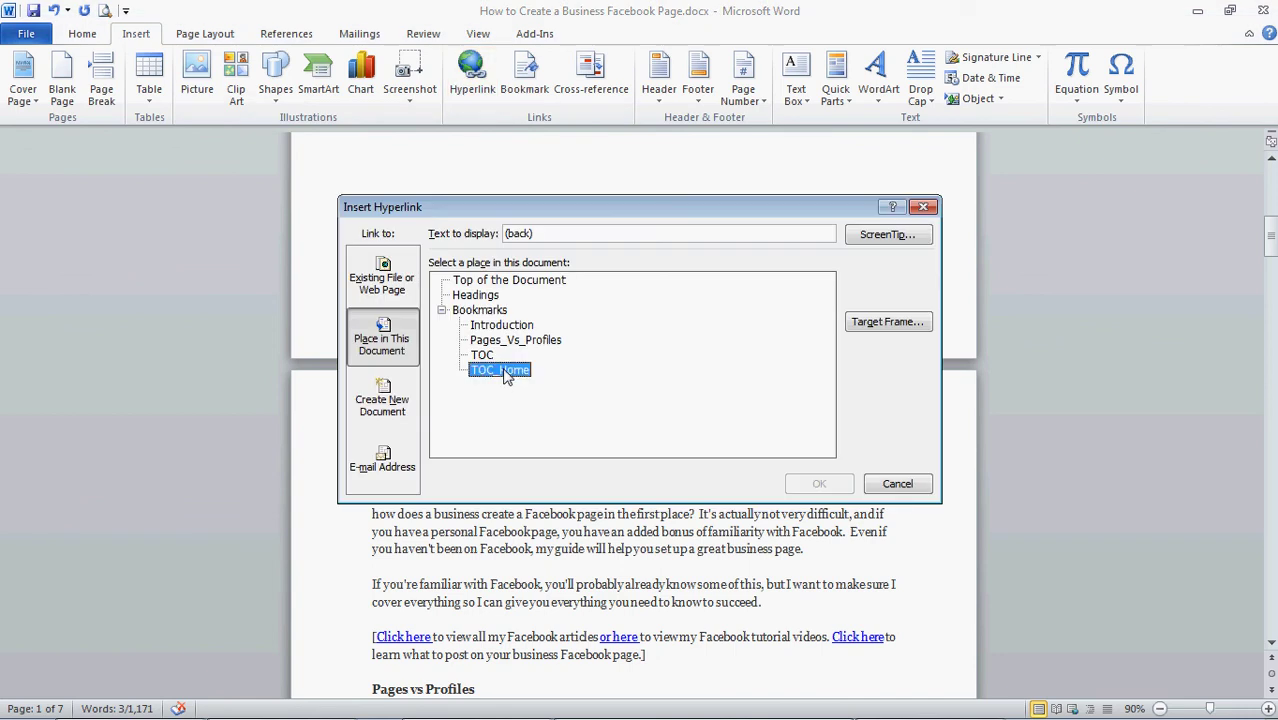
pyautogui.click(819, 484)
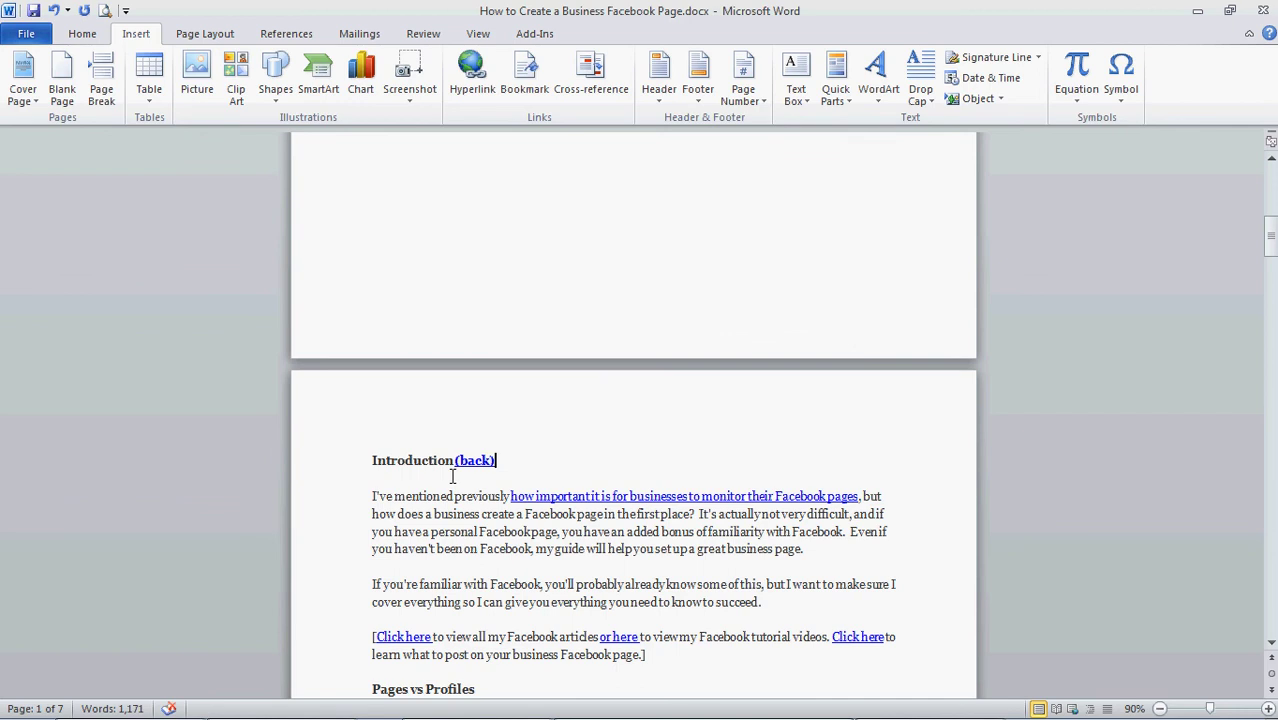
# Step: Test the Introduction entry and its "(back)" link by jumping to the section, back to the contents, and to the section again
pyautogui.scroll(12, 578, 268)
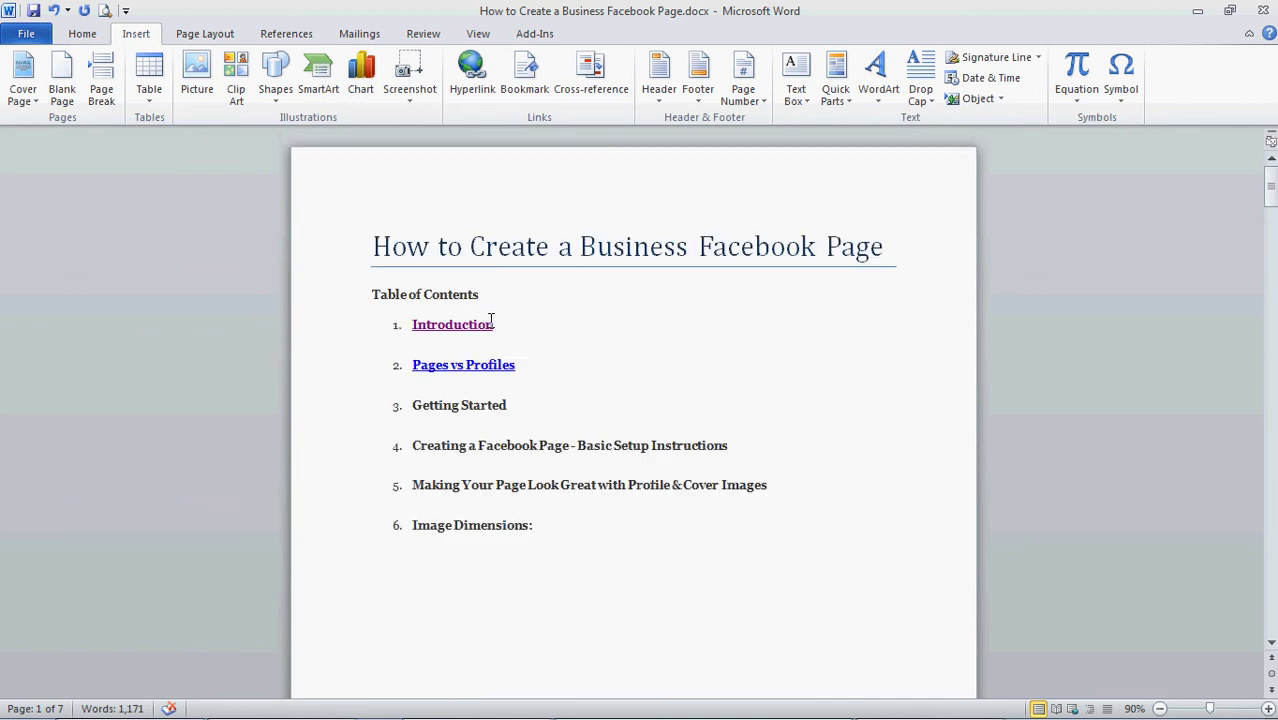
pyautogui.keyDown('ctrl'); pyautogui.click(488, 324); pyautogui.keyUp('ctrl')
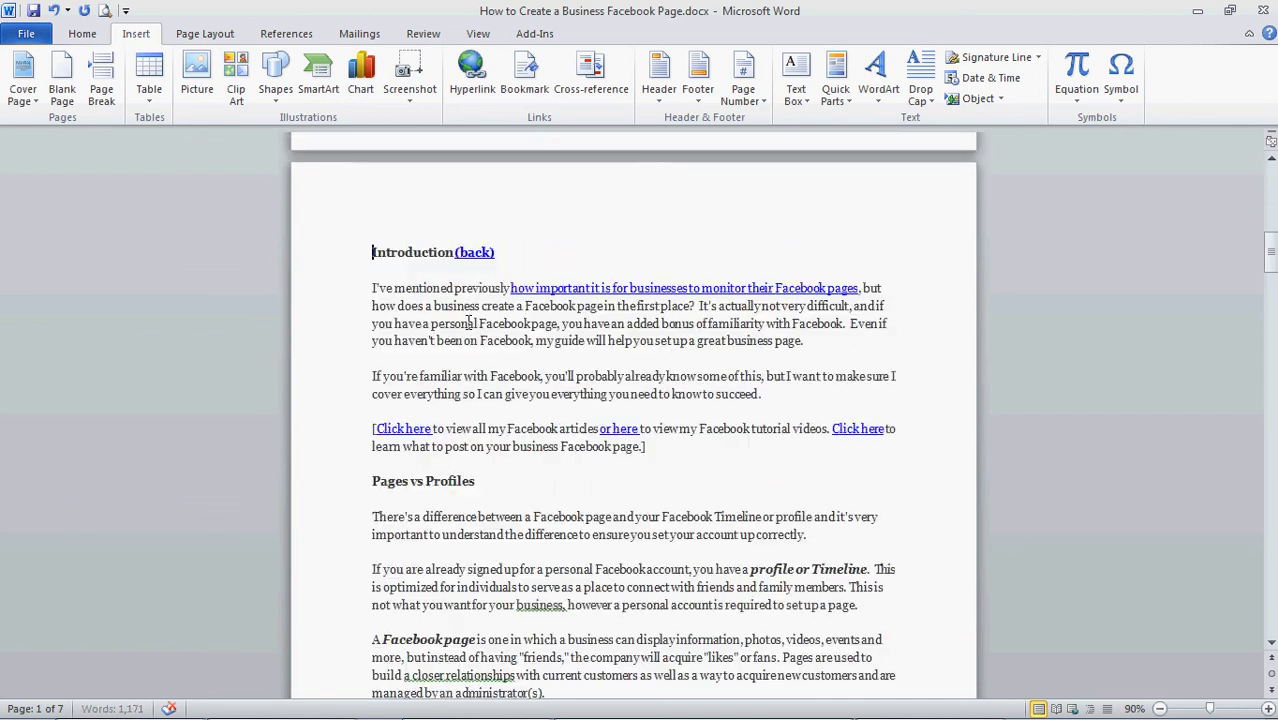
pyautogui.keyDown('ctrl'); pyautogui.click(476, 256); pyautogui.keyUp('ctrl')
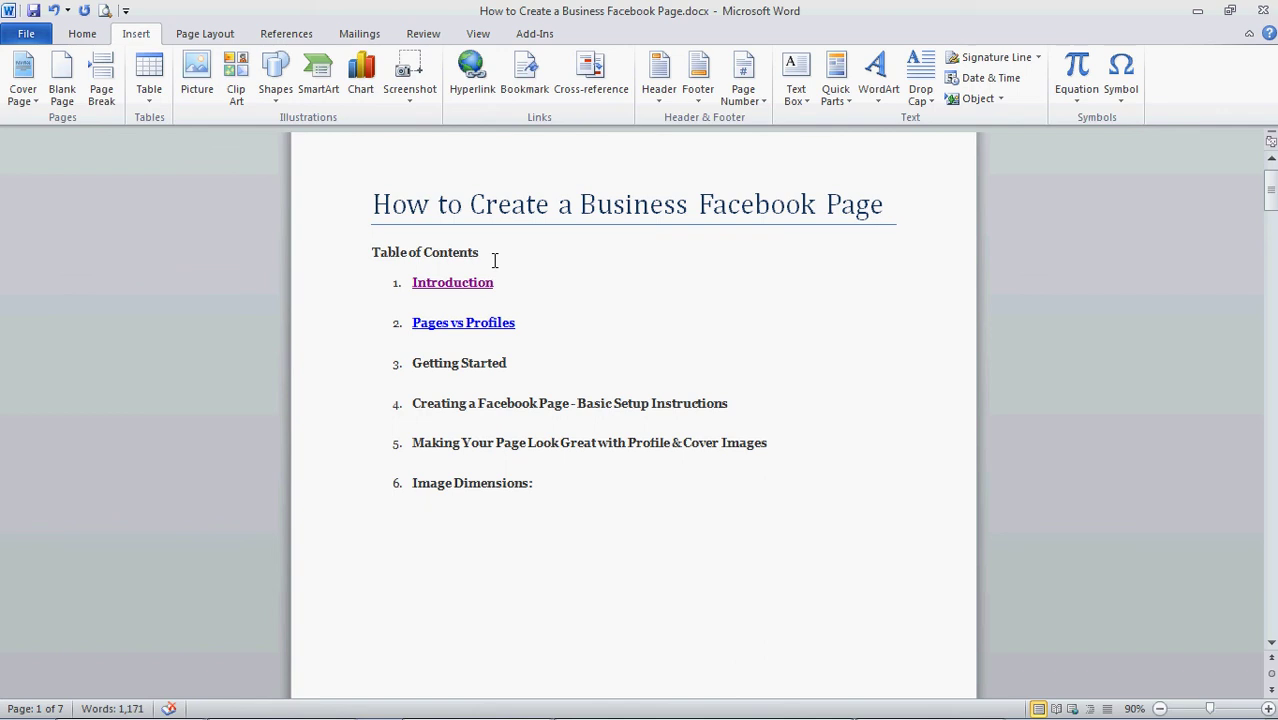
pyautogui.keyDown('ctrl'); pyautogui.click(489, 286); pyautogui.keyUp('ctrl')
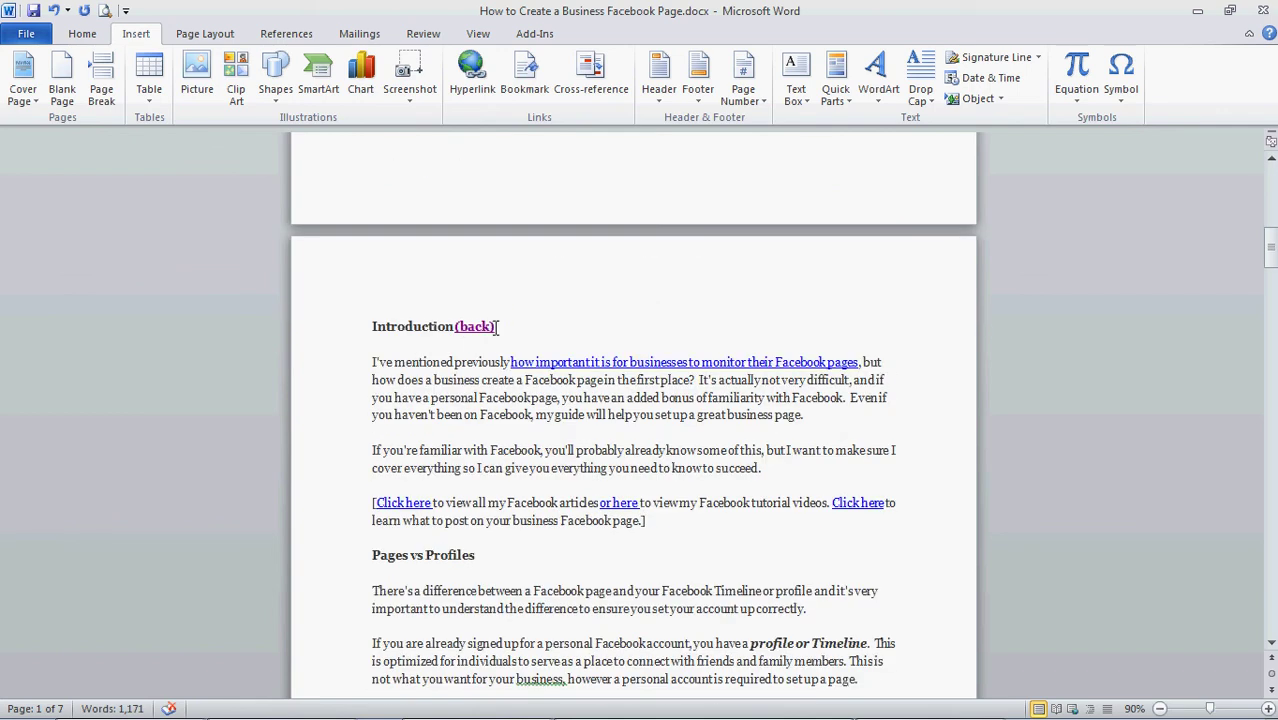
# Step: Copy the linked "(back)" text to the end of the Pages vs Profiles heading, separated from the heading by a space
pyautogui.moveTo(497, 326); pyautogui.dragTo(456, 330)
pyautogui.hotkey('ctrl', 'c')
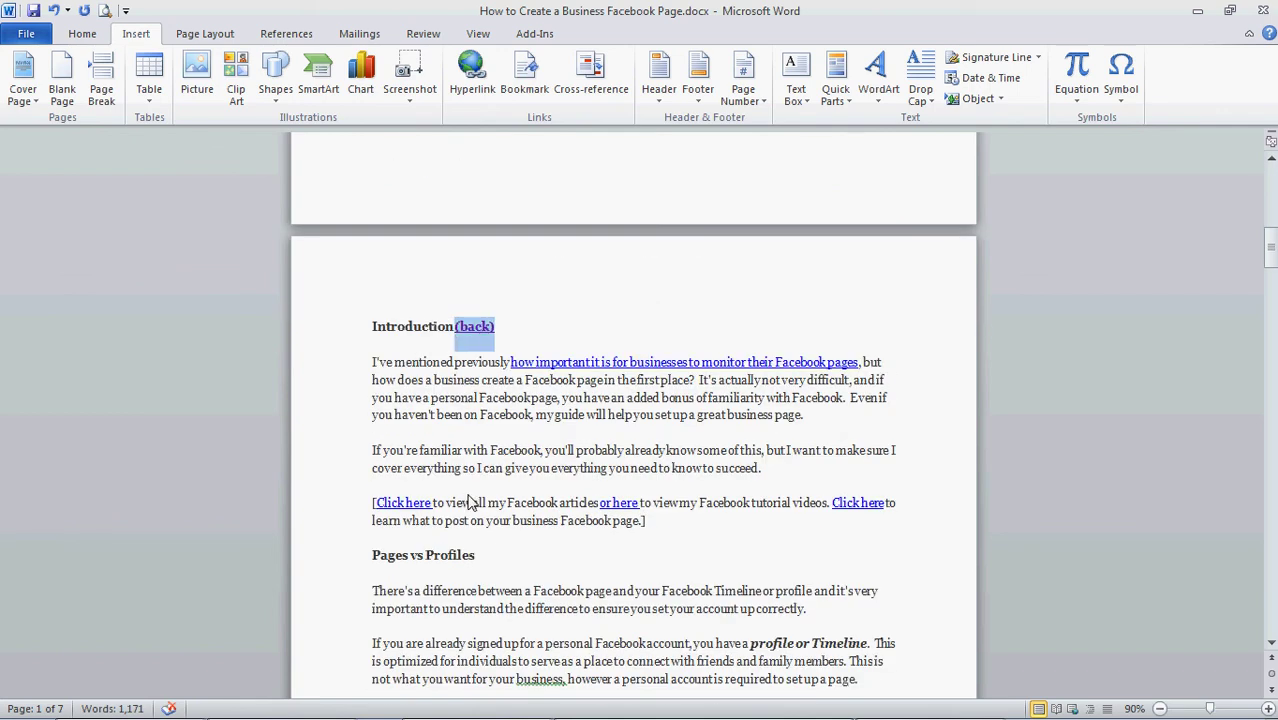
pyautogui.click(507, 562)
pyautogui.hotkey('ctrl', 'v')
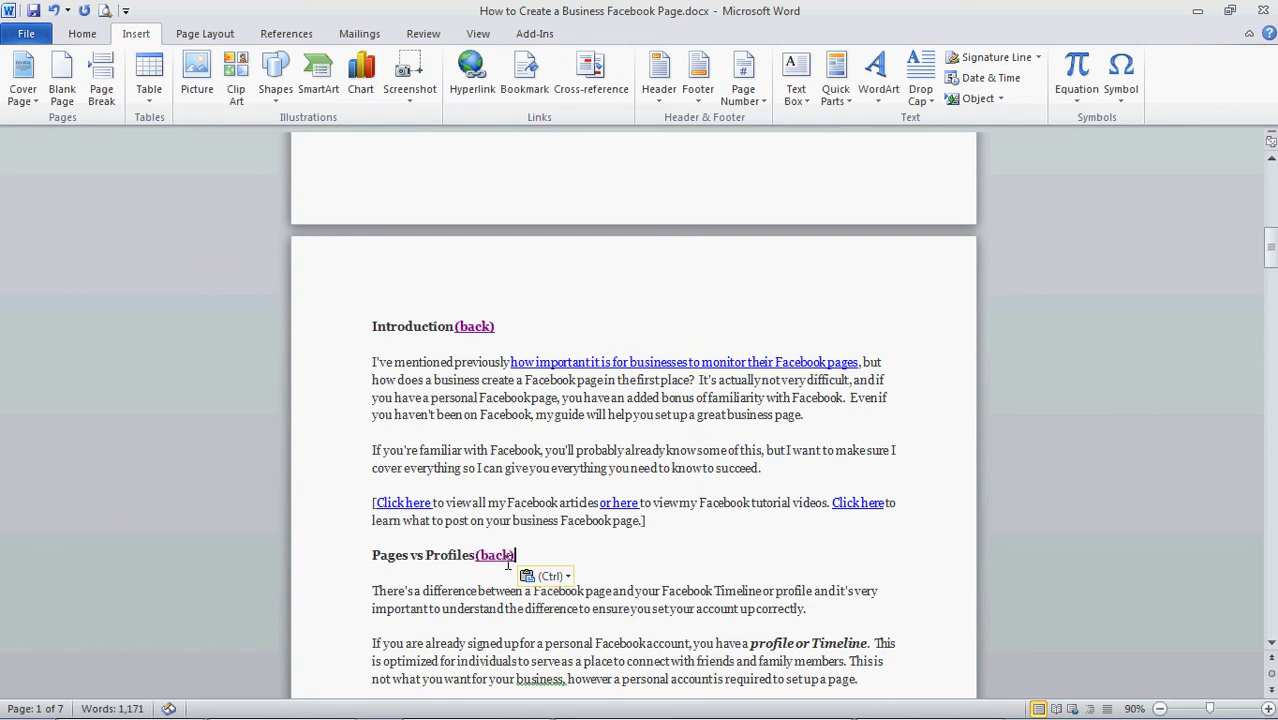
pyautogui.press('Left')
pyautogui.press('Left')
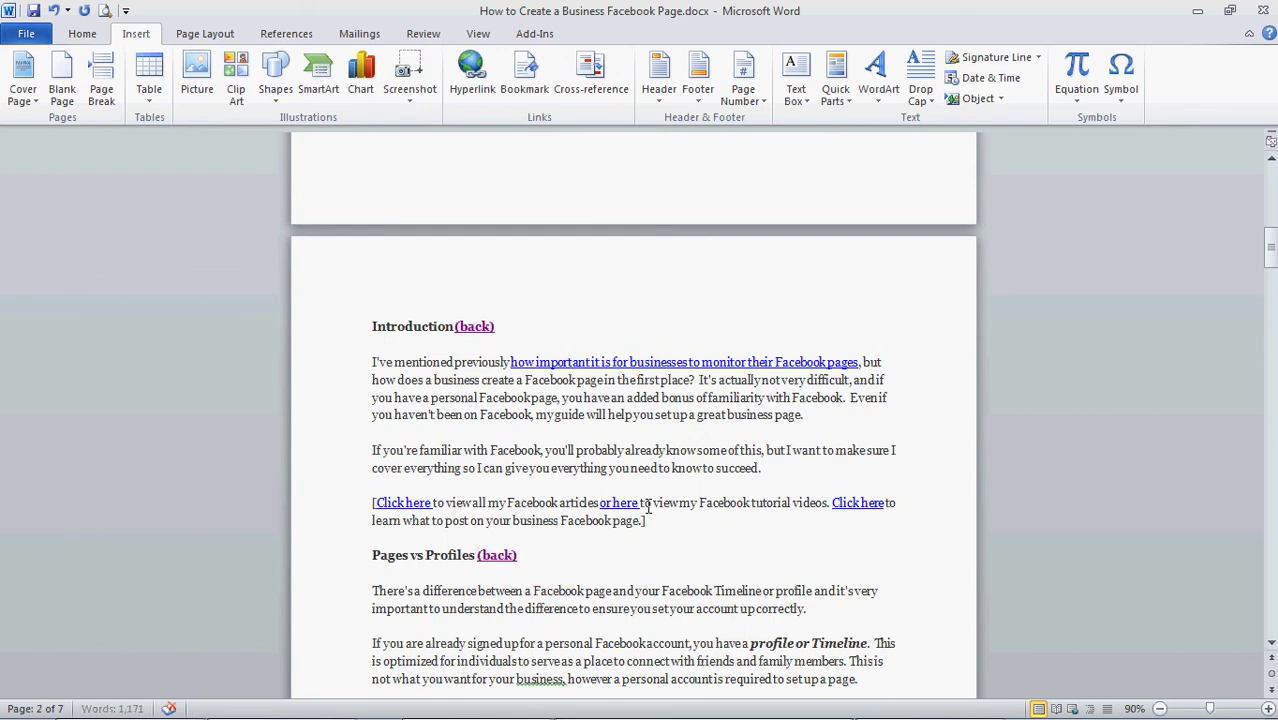
pyautogui.click(453, 324)
pyautogui.scroll(15, 557, 294)
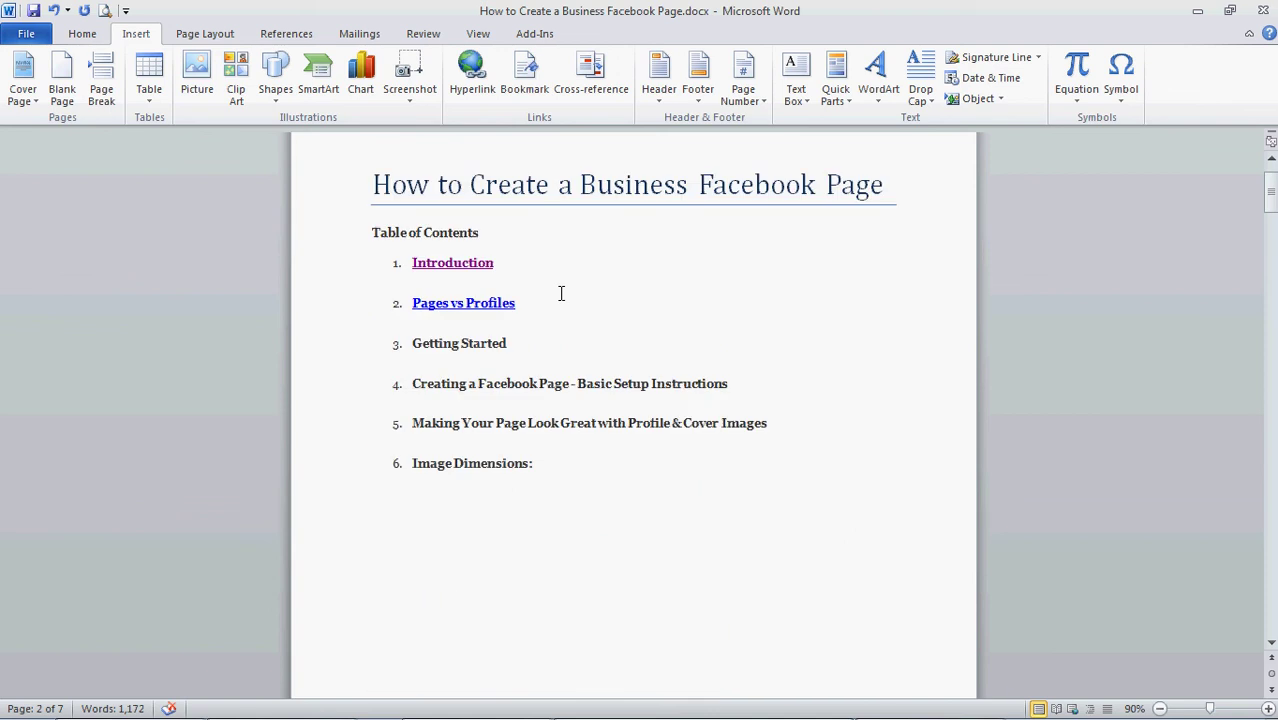